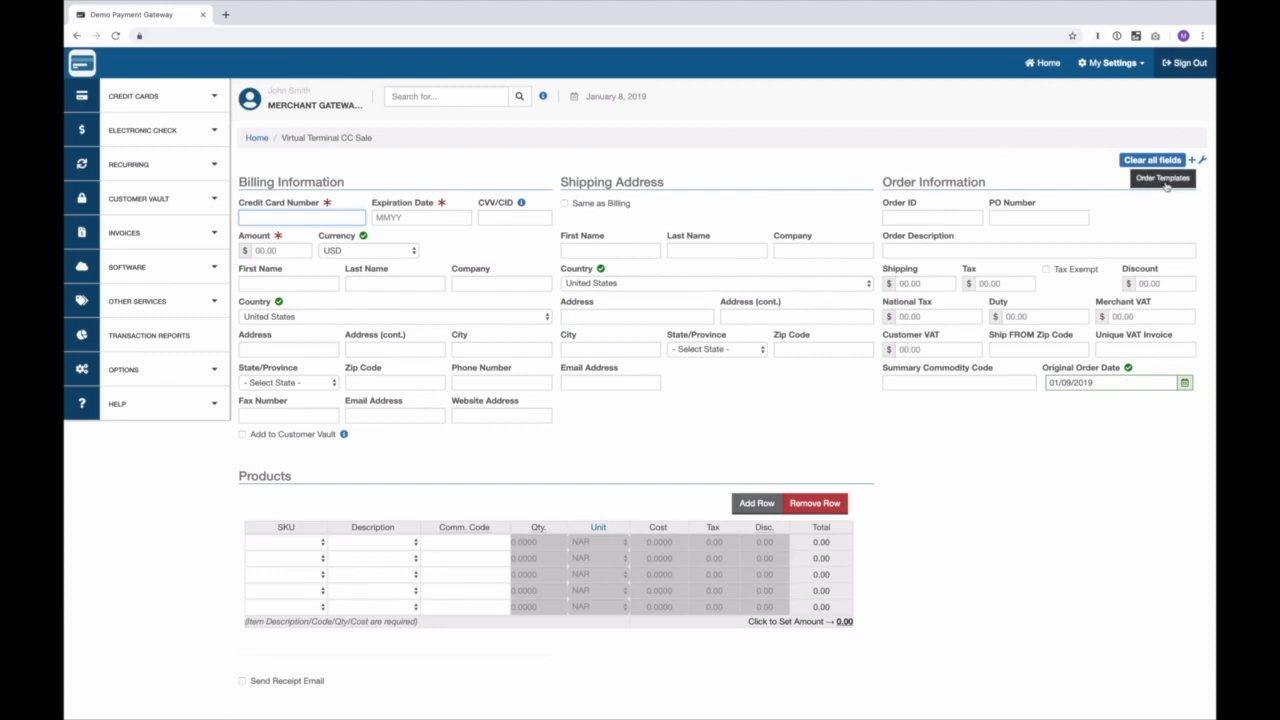
Step: Open the Order Templates list on the CC Sale page; it shows no templates yet
left_click(1150, 183)
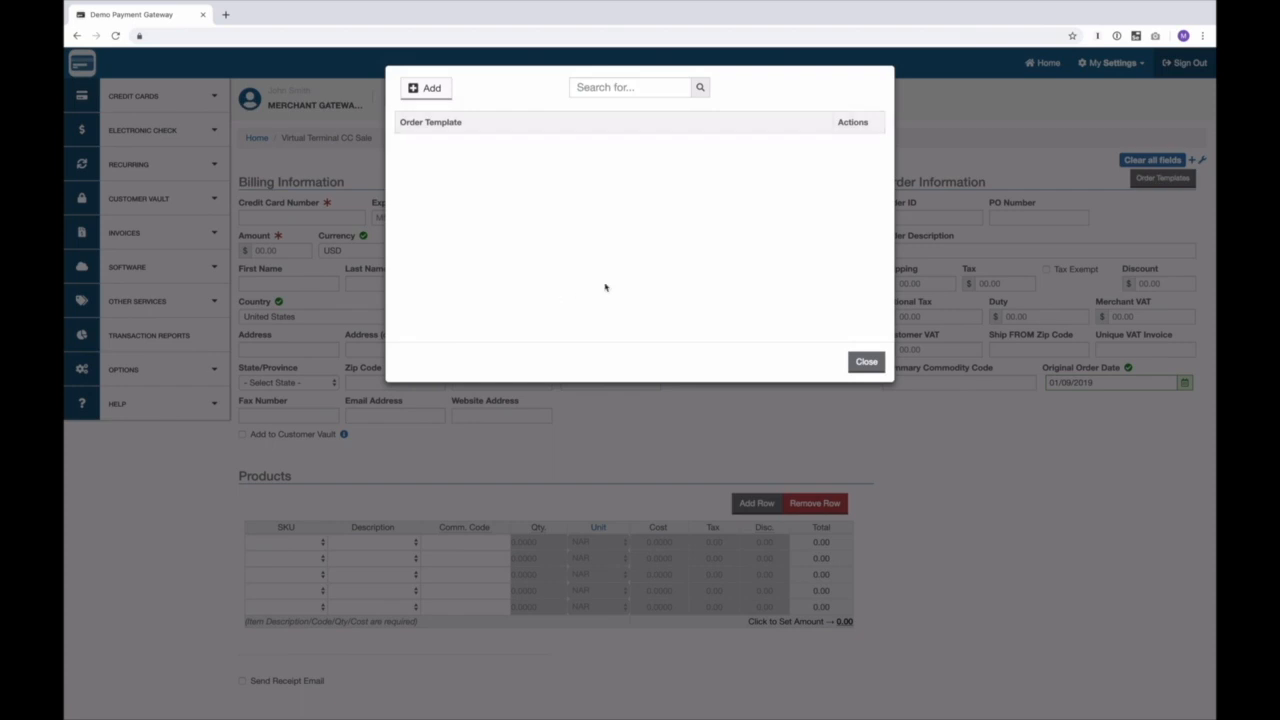
Step: Add a new template named 'Standard Order' with template ID 'standard'
left_click(428, 88)
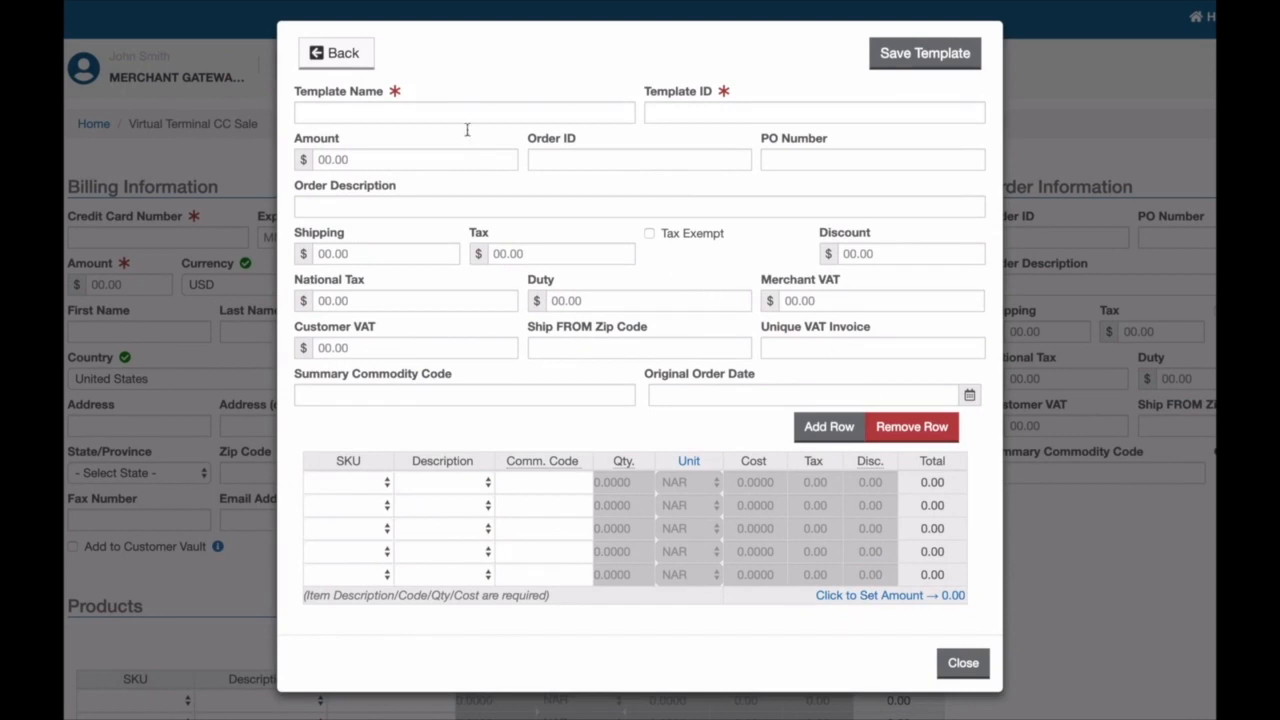
left_click(378, 108)
type("Standard Order")
key("Tab")
type("standard")
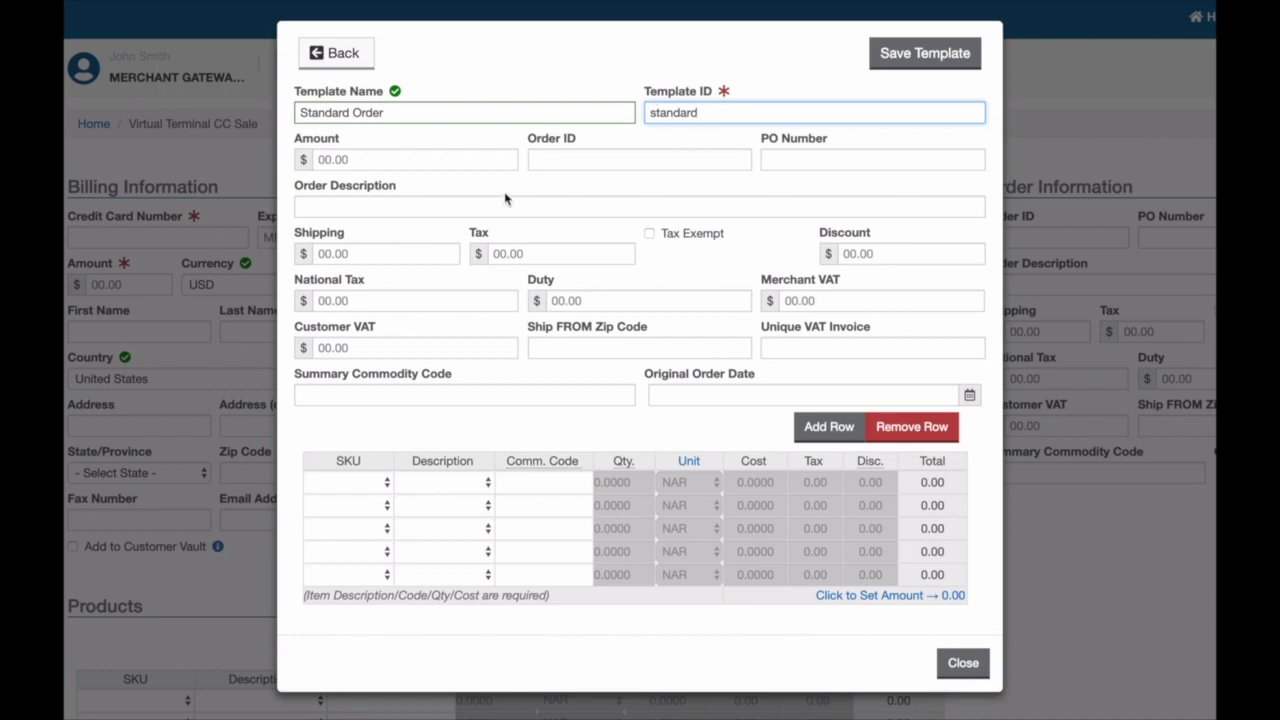
Step: Enter template amount 10.00 plus an order ID and PO number
left_click(367, 157)
type("10.00")
key("Tab")
type("123")
key("Tab")
type("99999999")
key("Tab")
Step: Set shipping to 1.00, tax to 0.58, and summary commodity code to 1
left_click(385, 253)
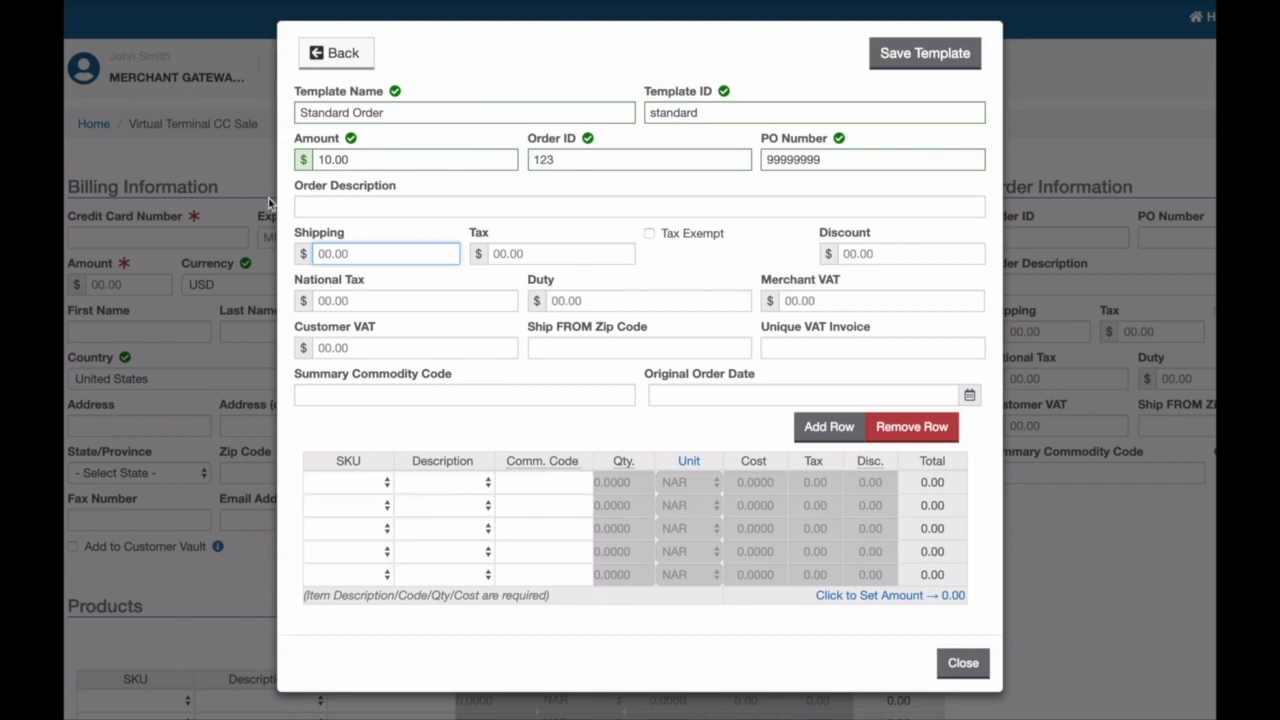
type("1.00")
key("Tab")
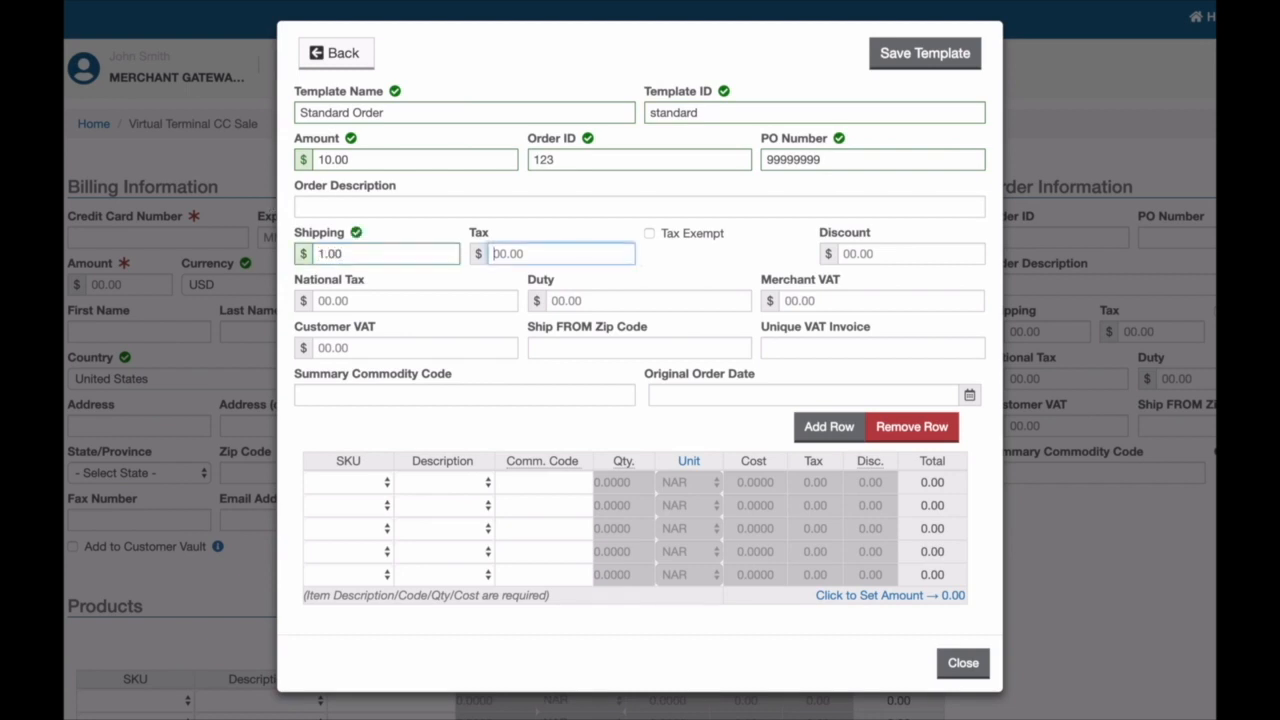
type("0.58")
key("Tab")
left_click(387, 403)
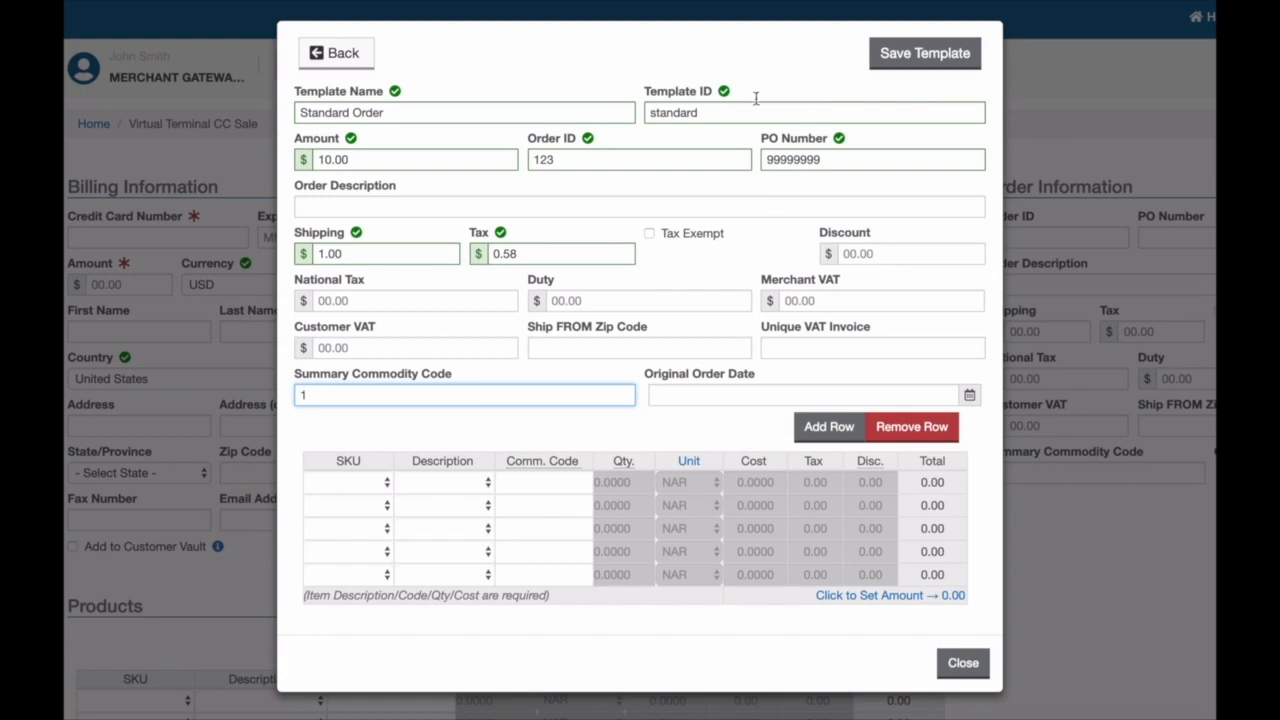
Step: Save Standard Order and apply it, filling amount 10.00, shipping 1.00 and tax 0.58
left_click(930, 52)
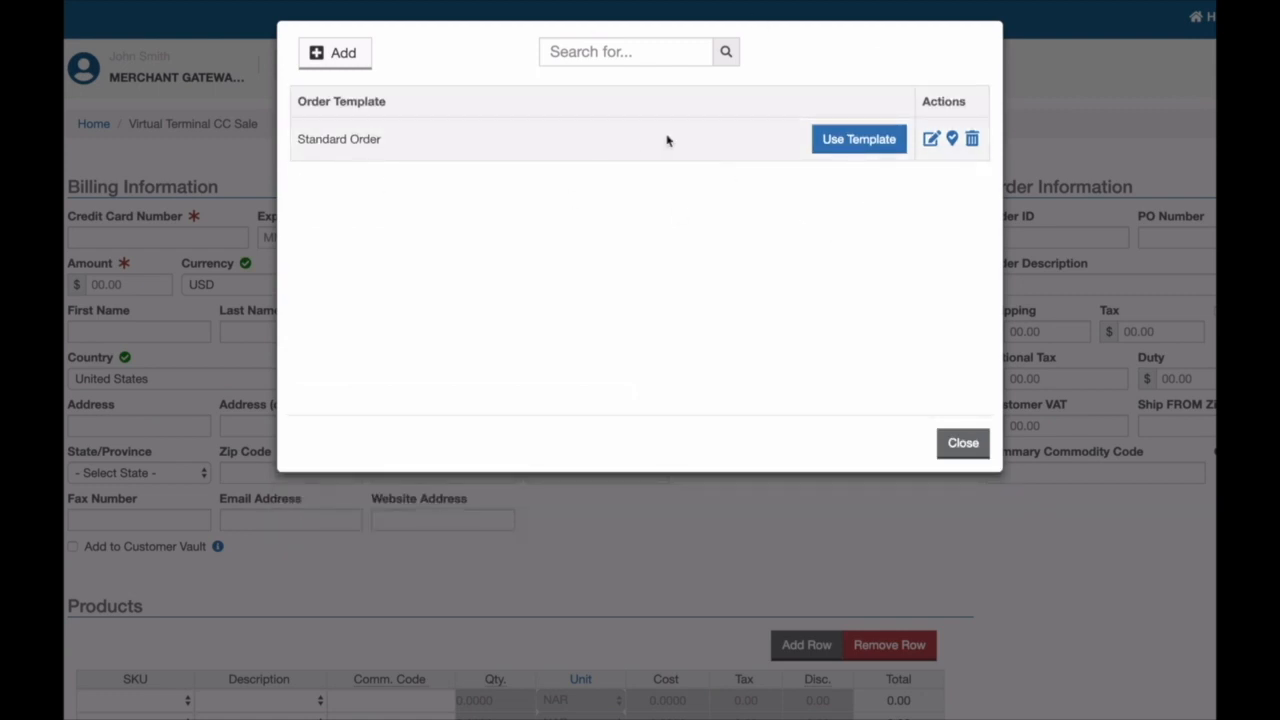
left_click(862, 141)
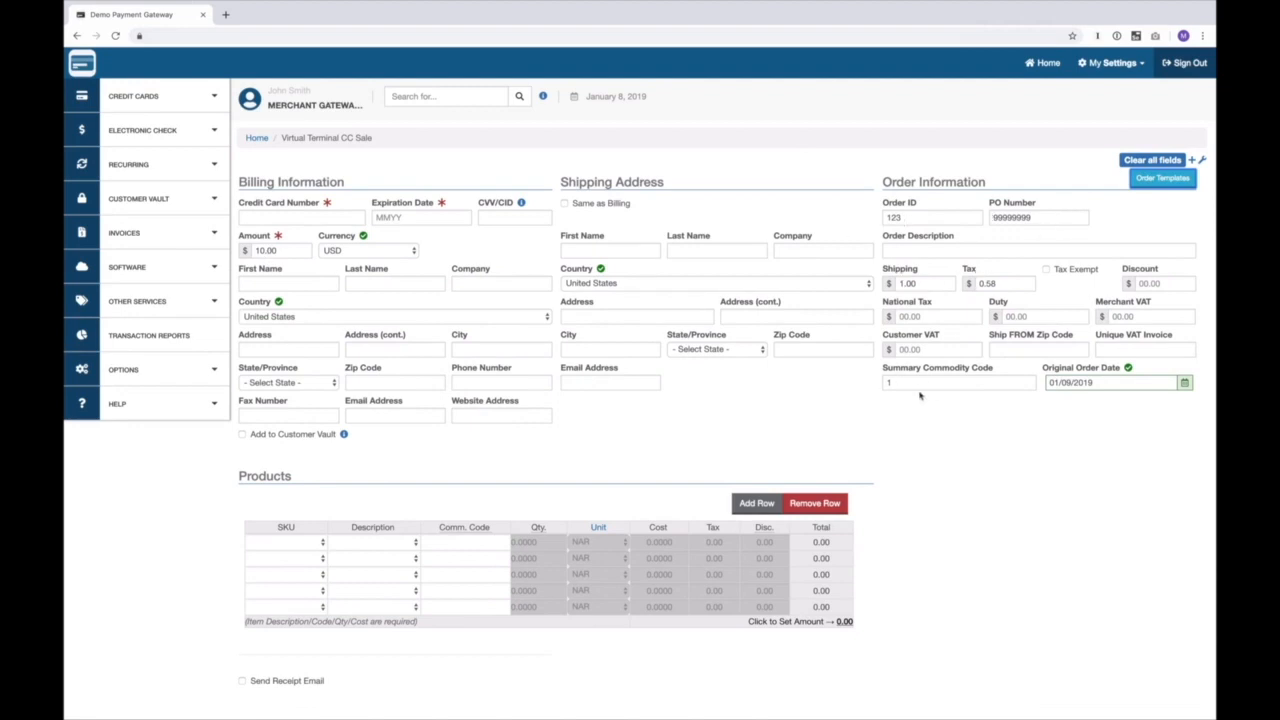
Step: Fill in the saved Visa card and its security code, then charge the $10.00 sale
left_click(282, 210)
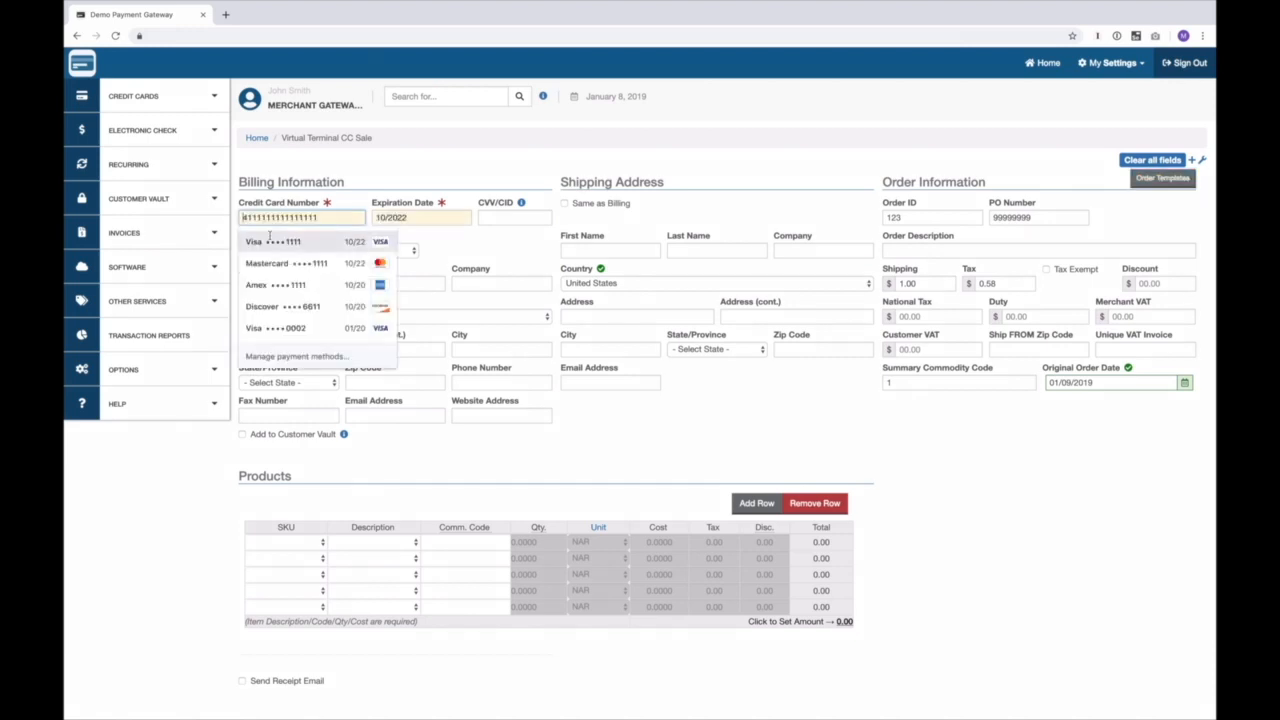
left_click(300, 244)
left_click(514, 217)
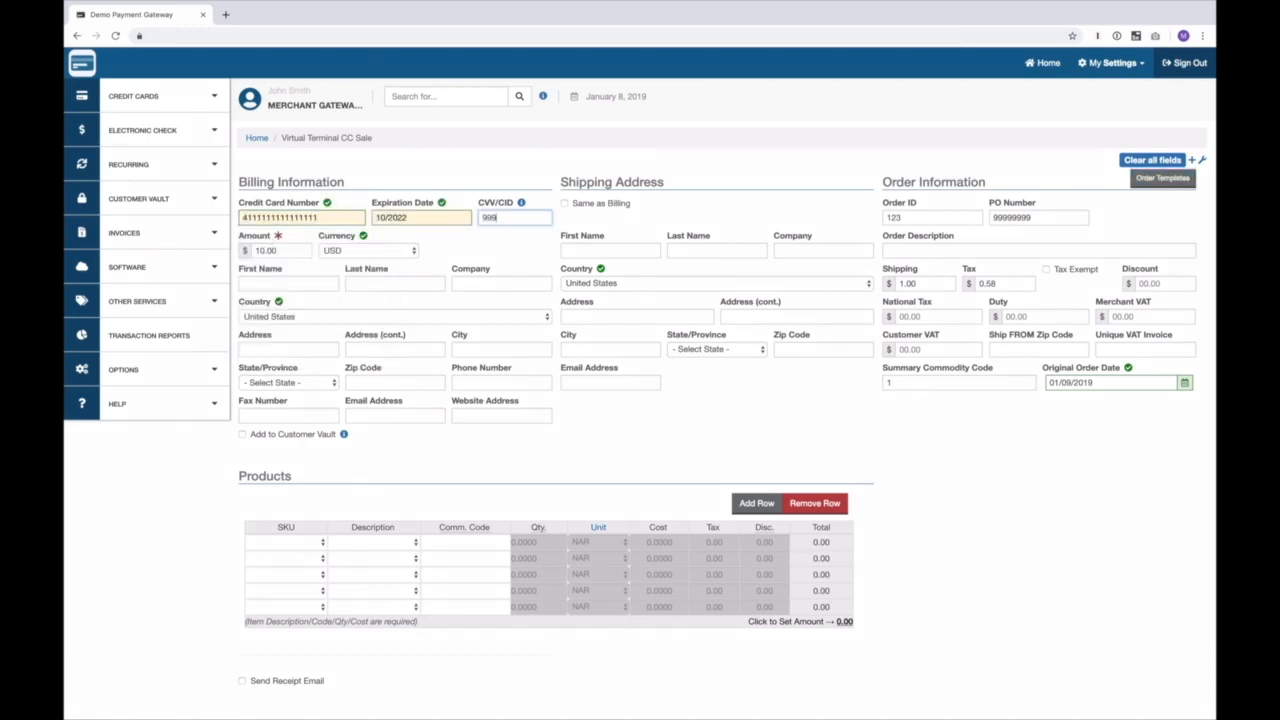
scroll(352, 612, "down", 3)
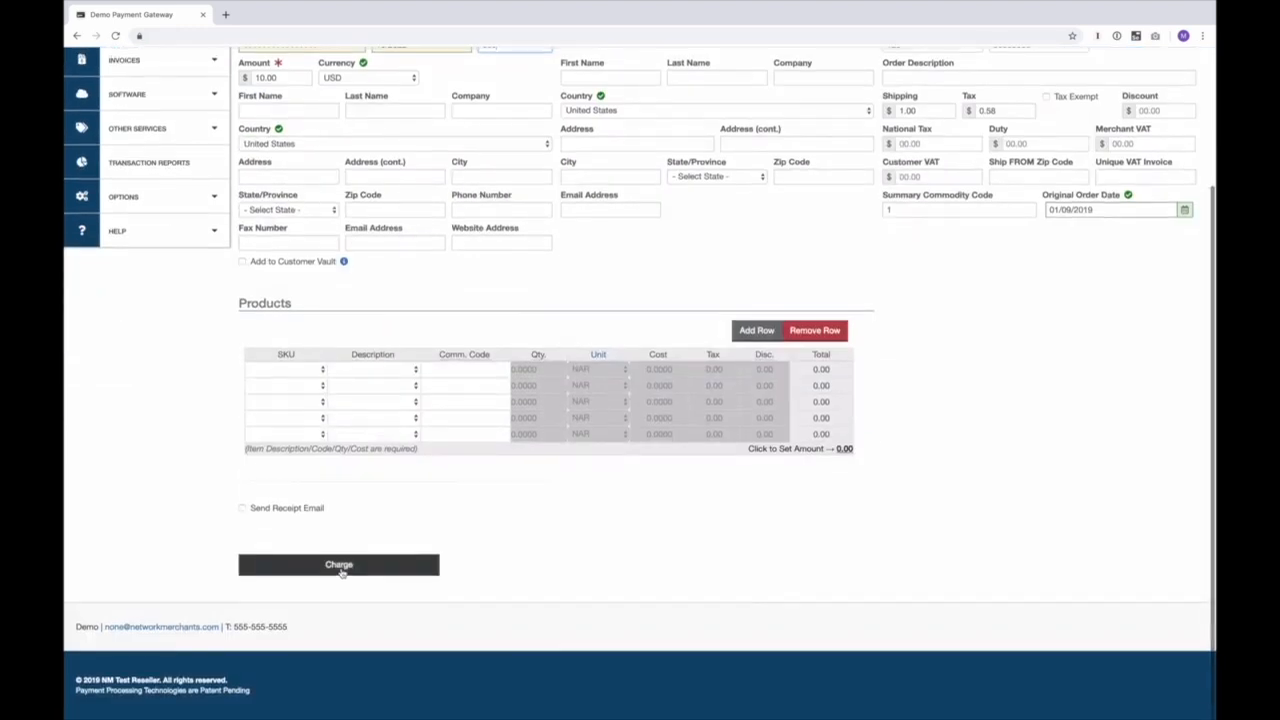
left_click(340, 566)
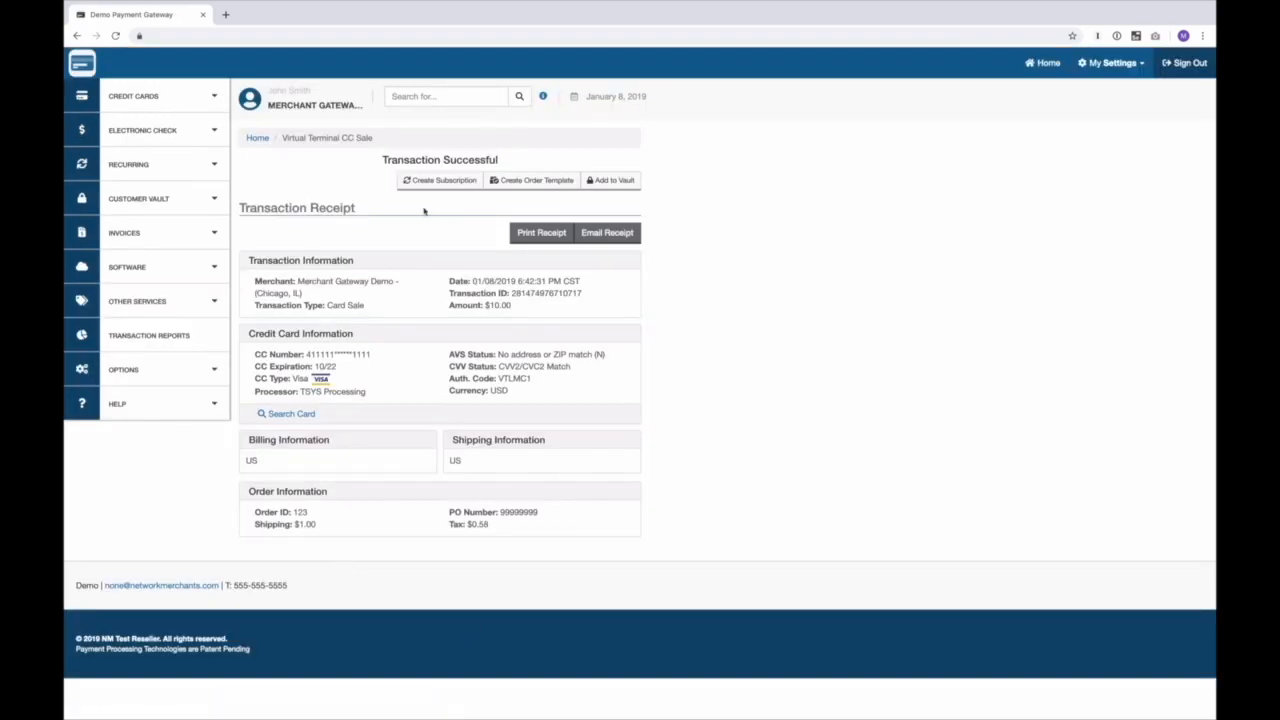
Step: Start a new Credit Cards sale and fill it from the Standard Order template
left_click(175, 100)
left_click(155, 151)
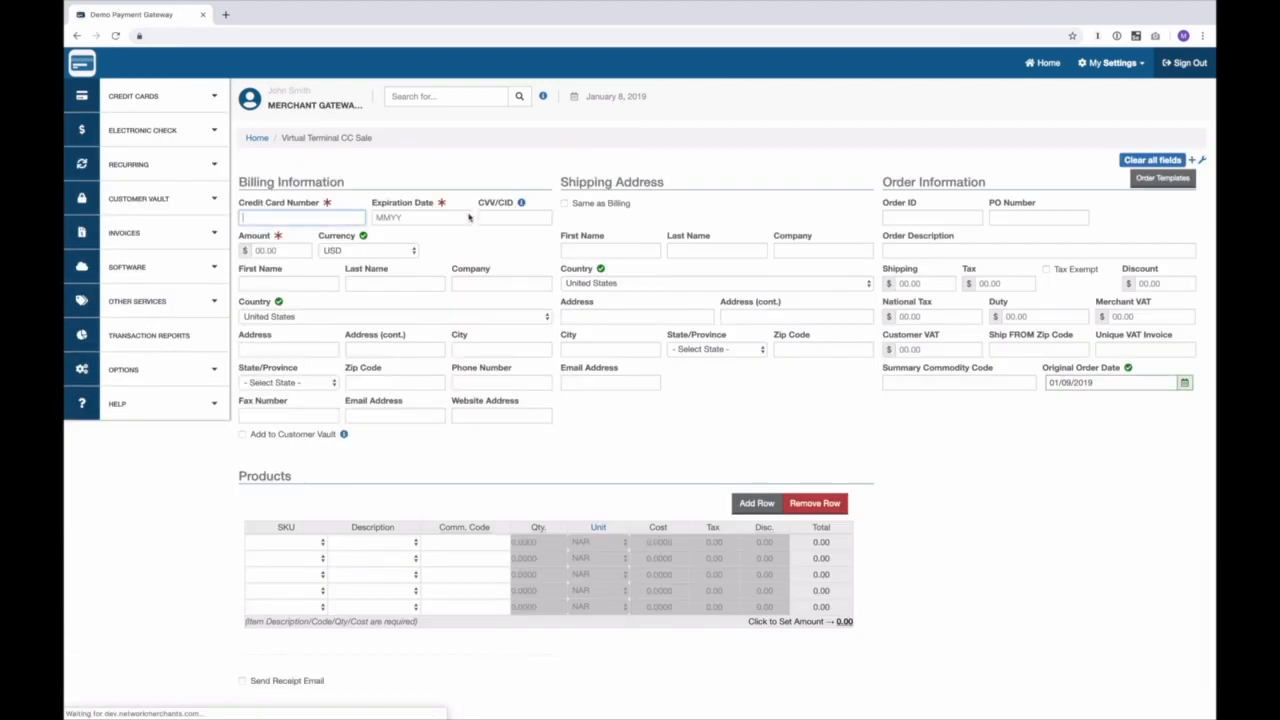
left_click(1158, 182)
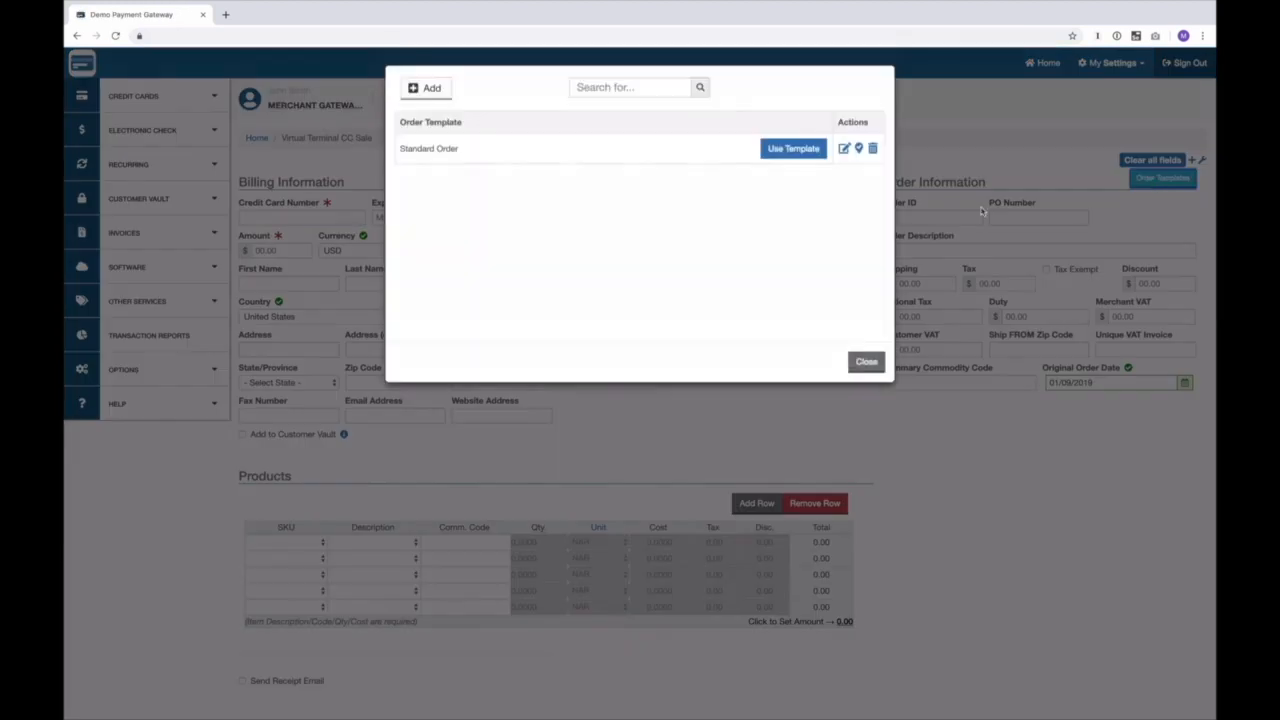
left_click(810, 152)
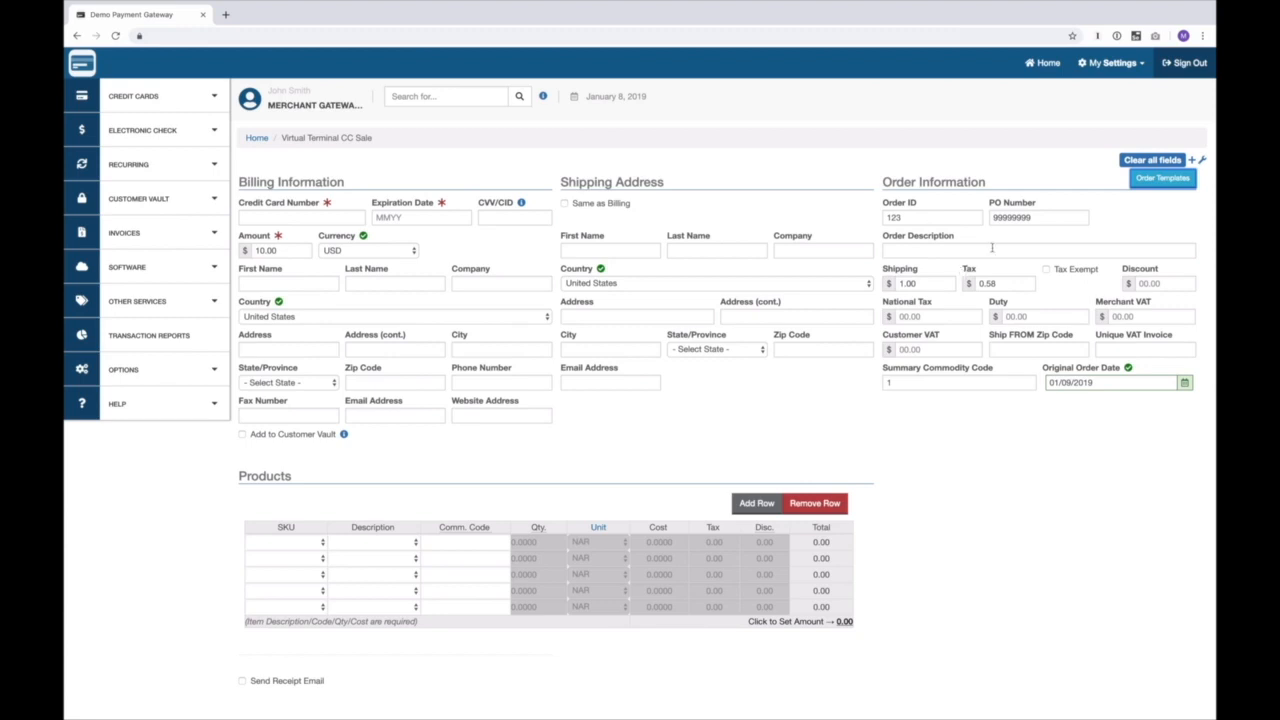
Step: Mark Standard Order as default with Automatically load ticked, then close the templates list
left_click(1148, 178)
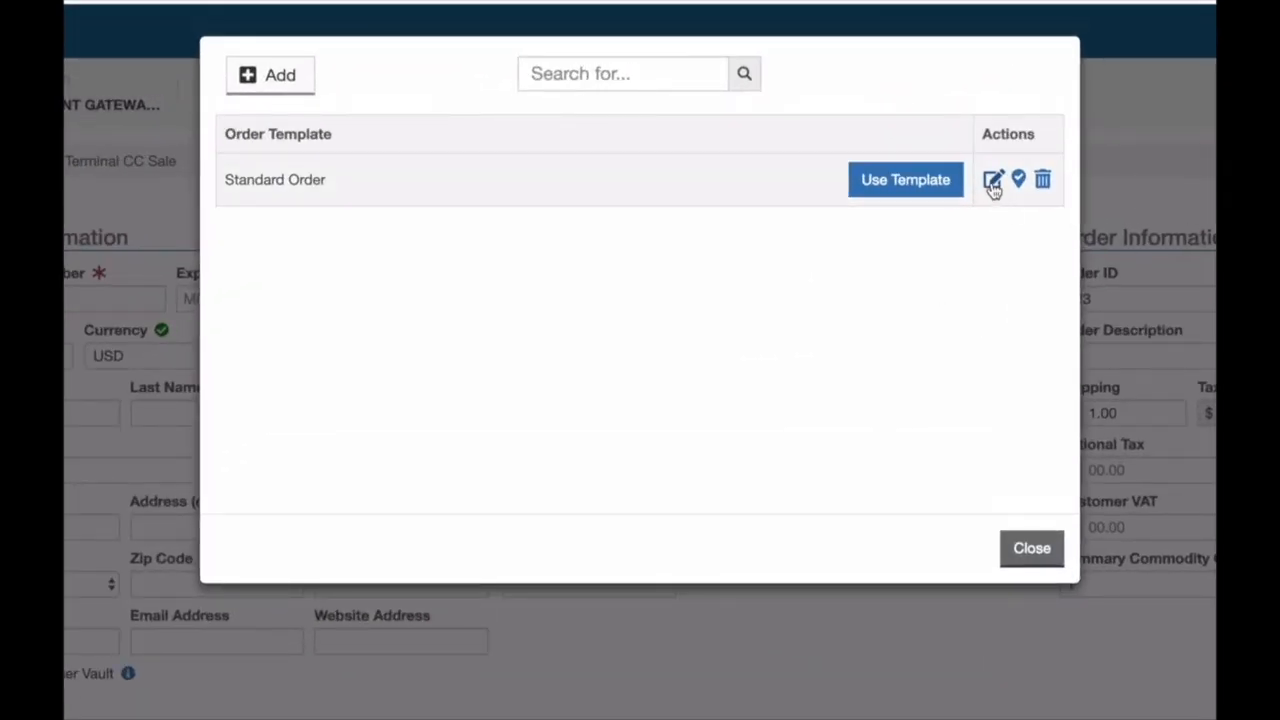
left_click(993, 182)
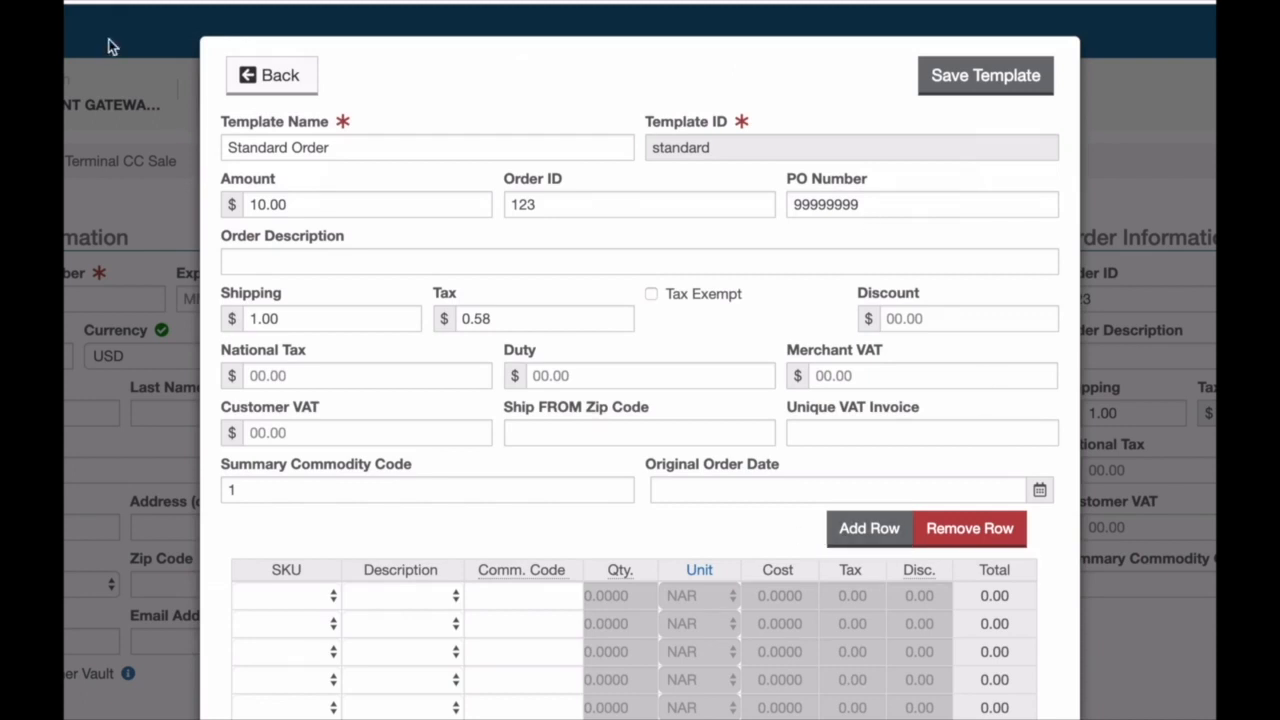
left_click(260, 76)
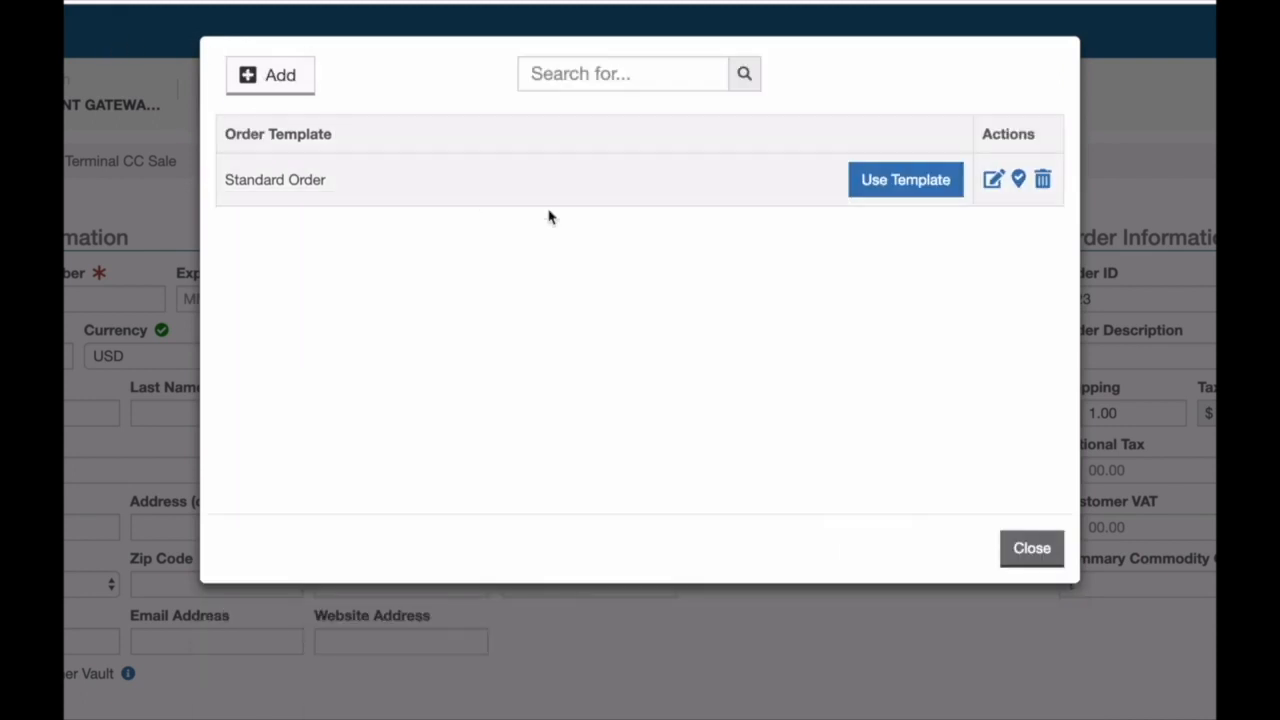
left_click(1019, 181)
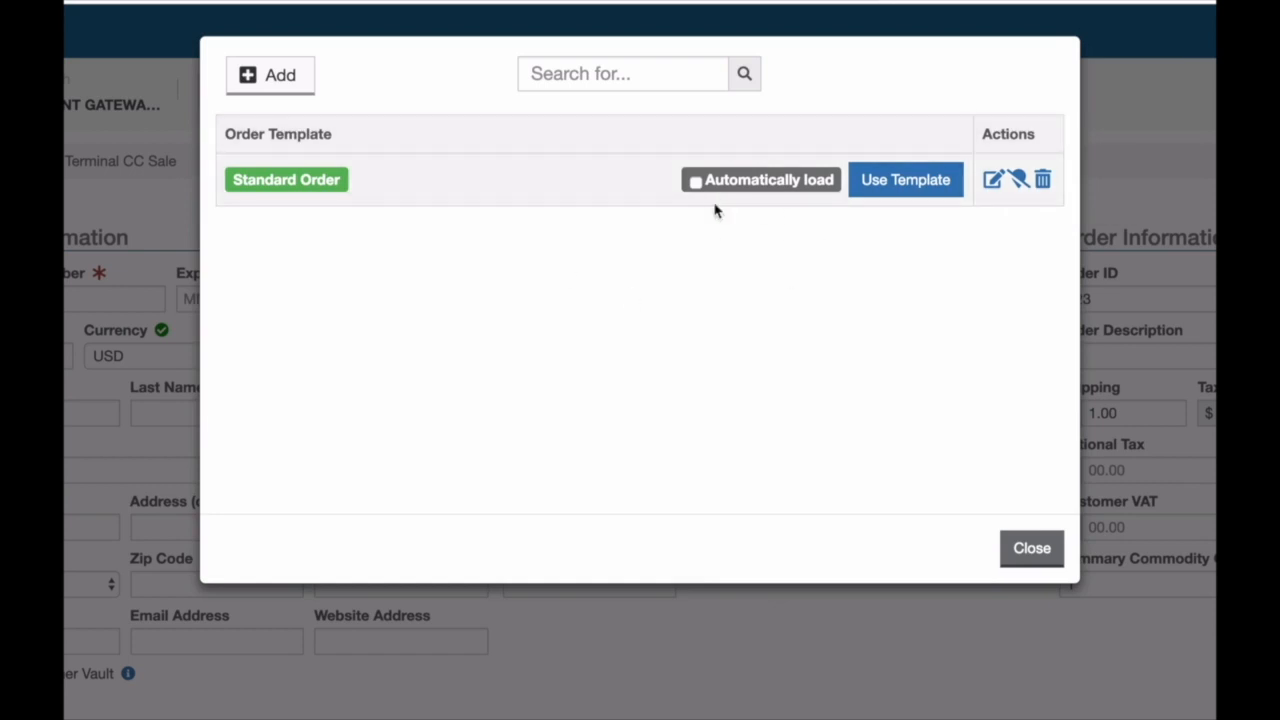
left_click(695, 182)
left_click(1032, 548)
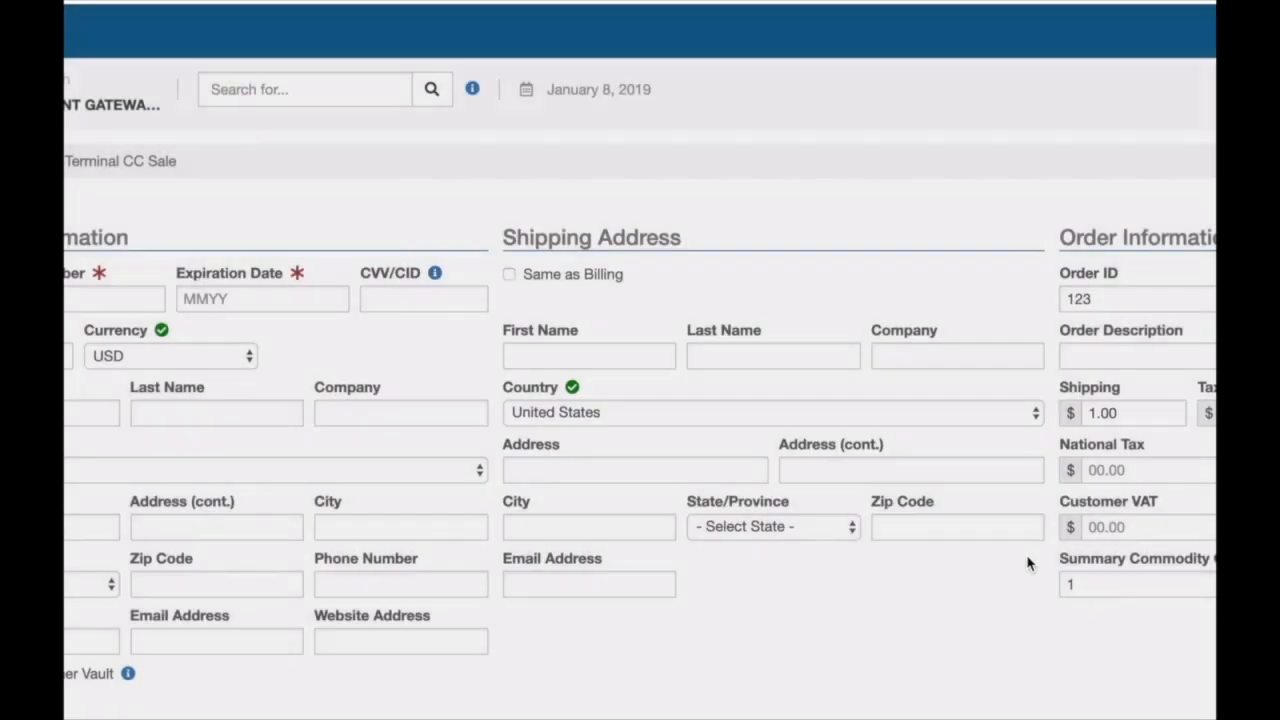
left_click(814, 528)
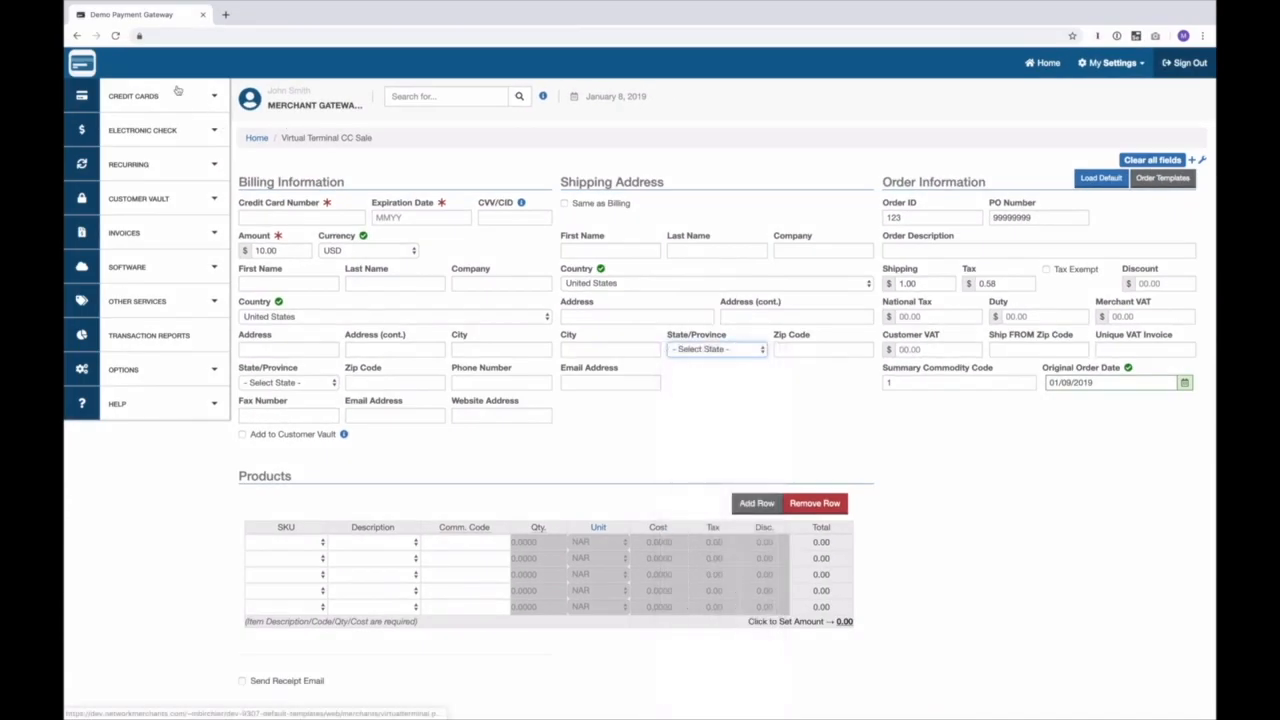
Step: Charge the auto-filled $10.00 order to a saved Mastercard, then start another sale
left_click(133, 96)
left_click(163, 128)
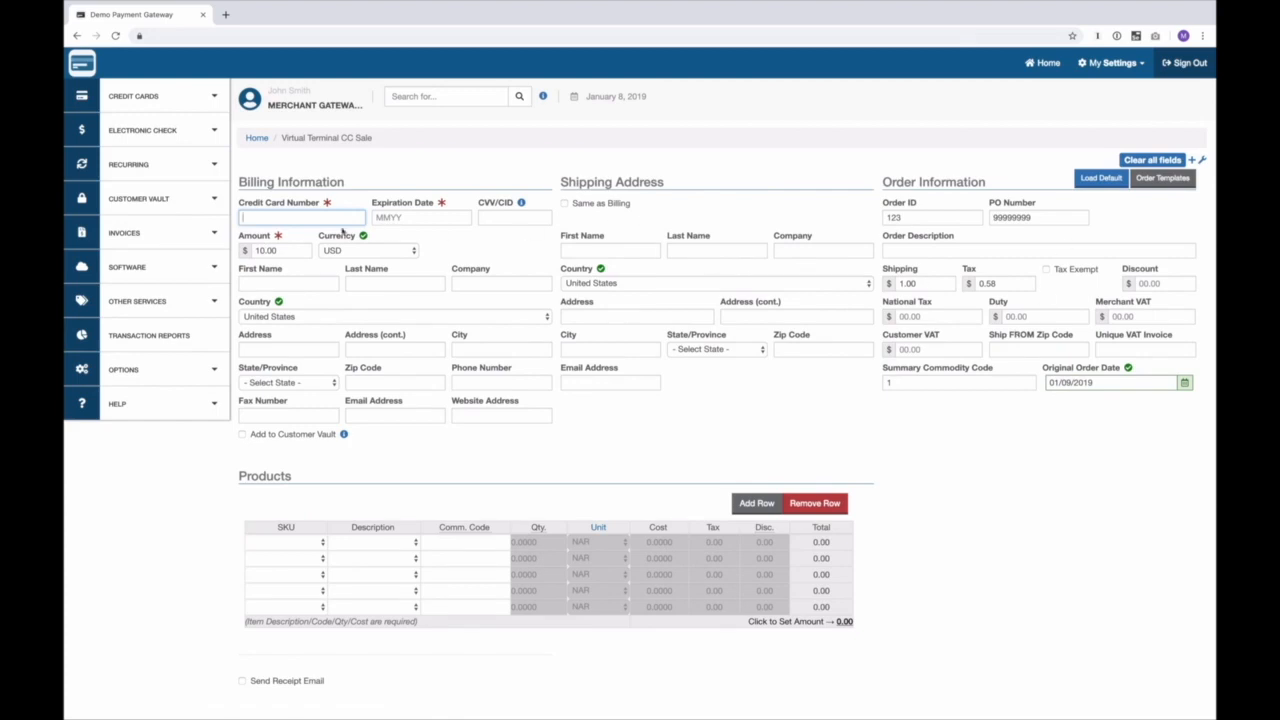
left_click(288, 216)
left_click(277, 253)
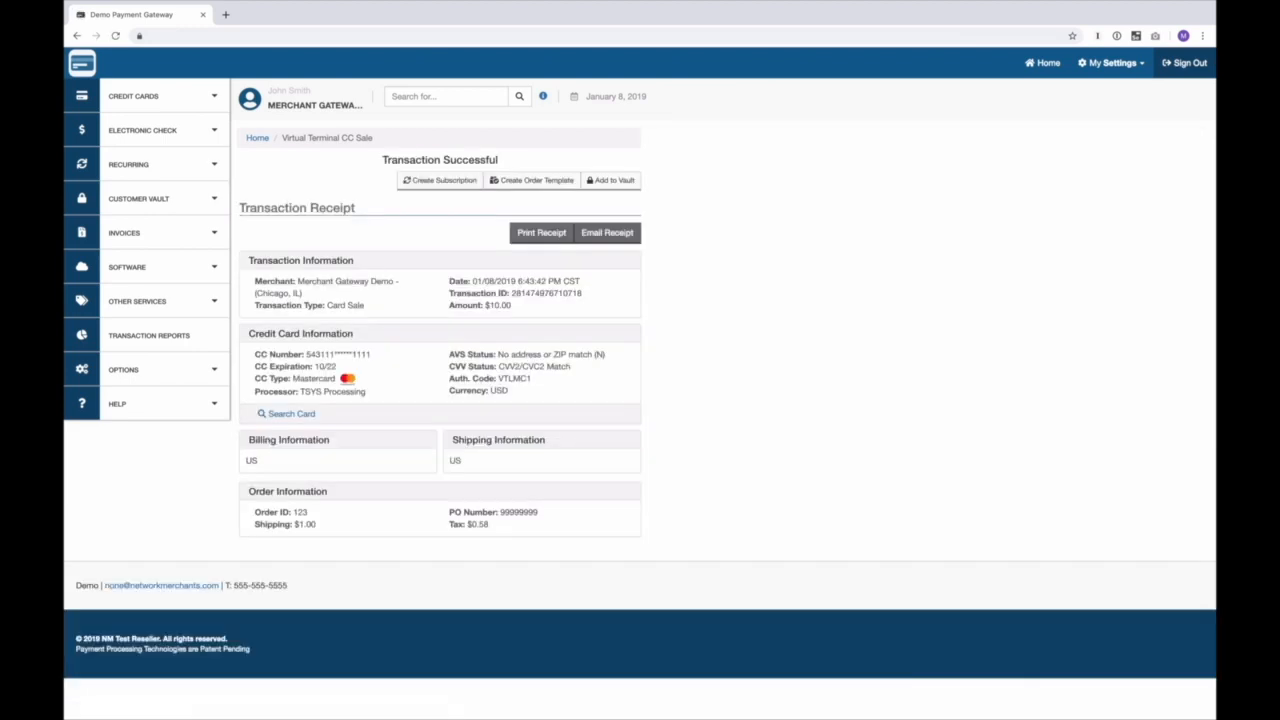
left_click(176, 98)
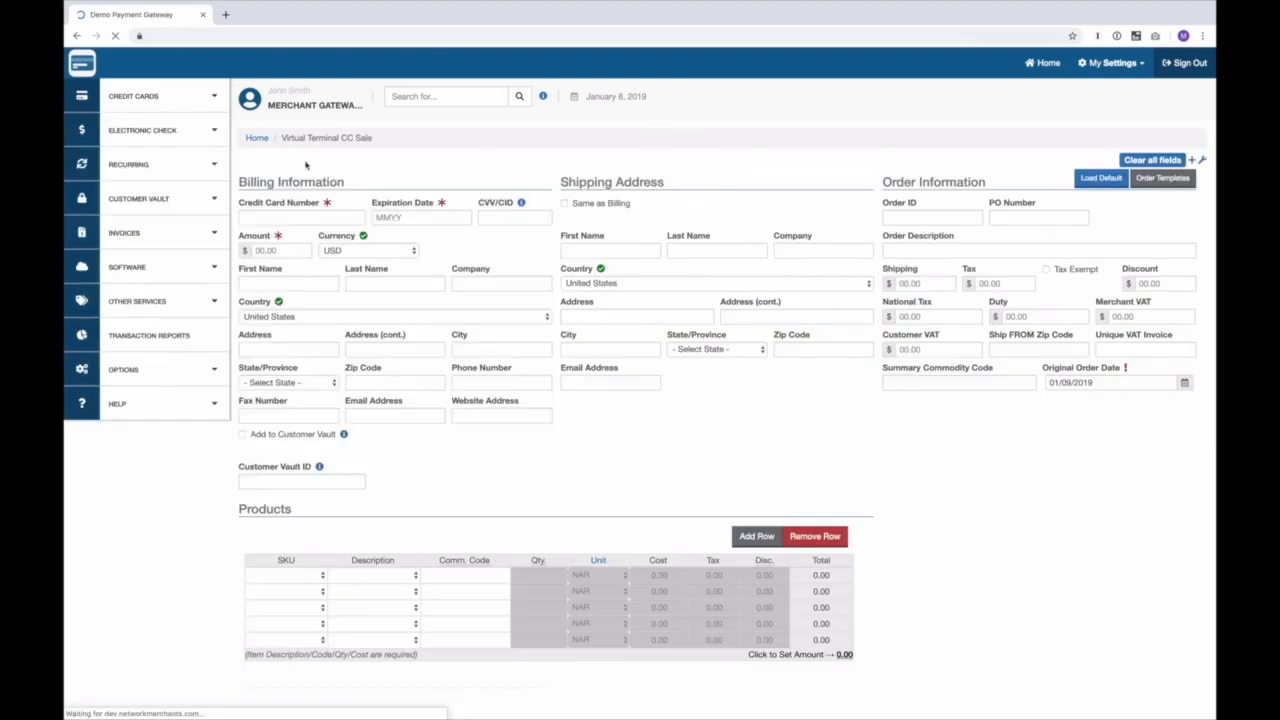
Step: Charge the auto-filled order to a saved American Express card, then open a new sale
left_click(290, 217)
left_click(283, 285)
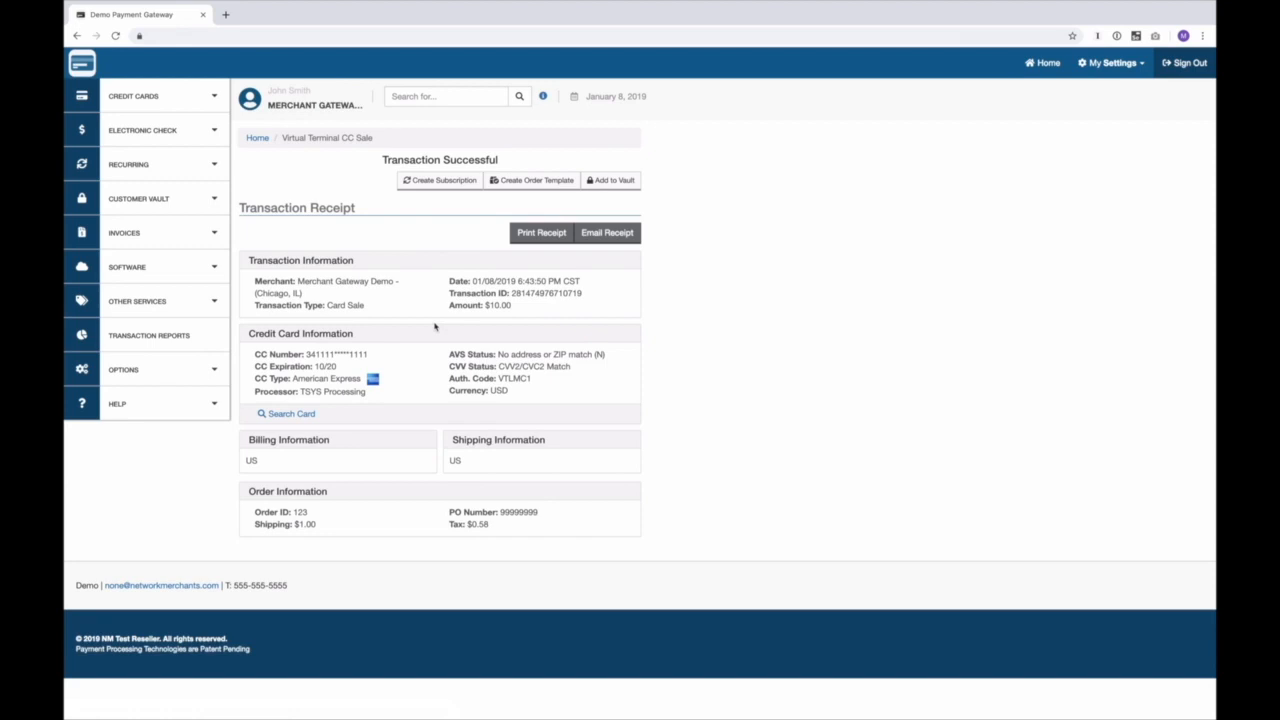
left_click(180, 100)
left_click(176, 126)
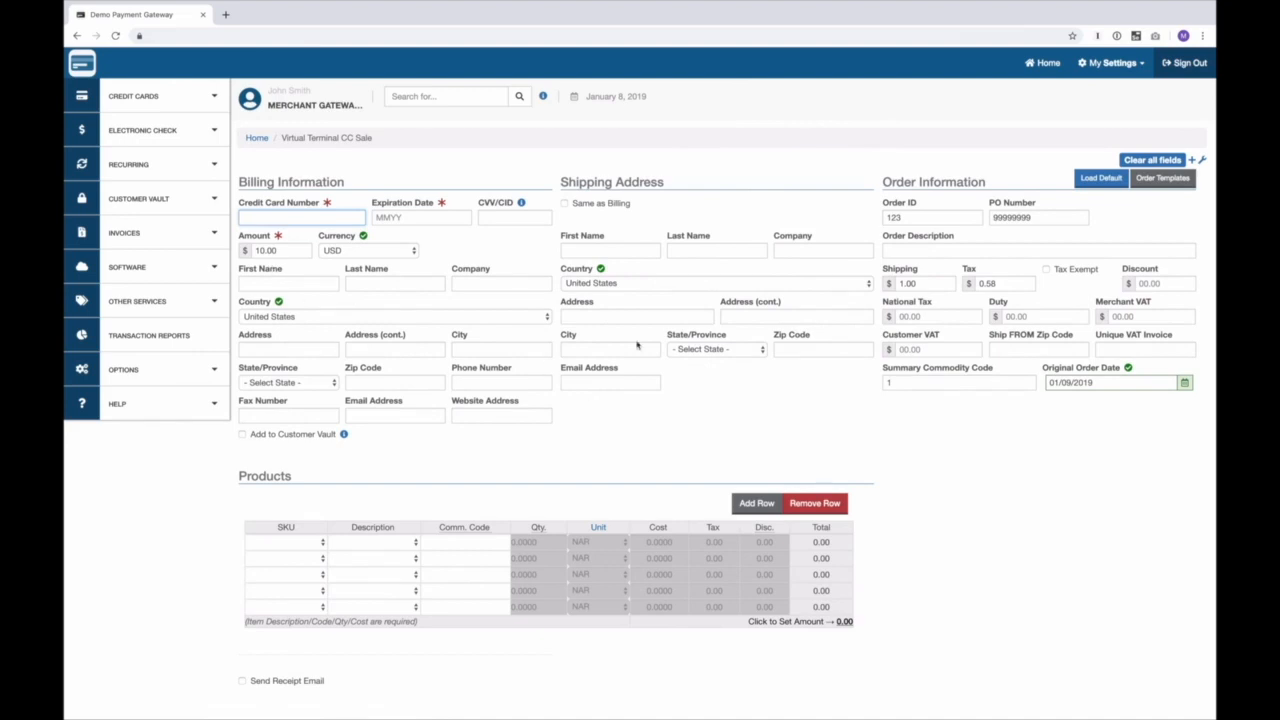
Step: Clear all template values, fill in a saved Visa card, and leave the amount at 00.00
left_click(1150, 162)
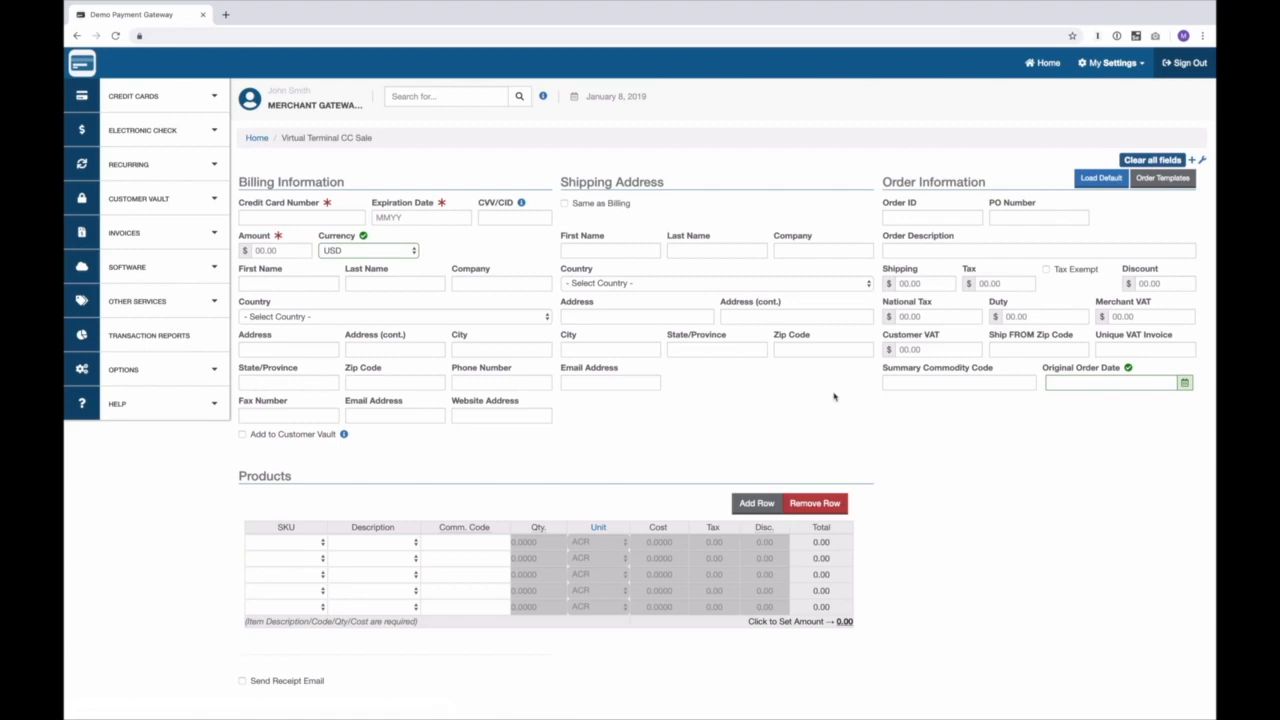
left_click(281, 218)
left_click(275, 245)
left_click(281, 251)
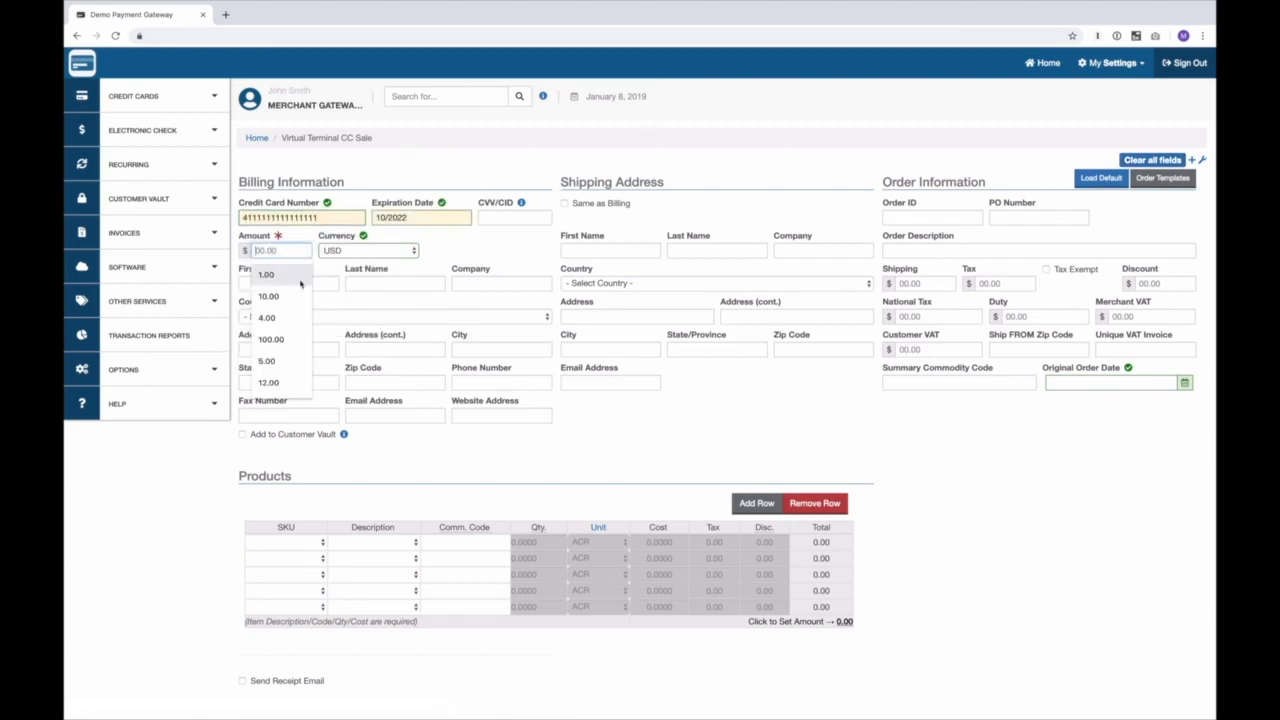
scroll(677, 463, "down", 2)
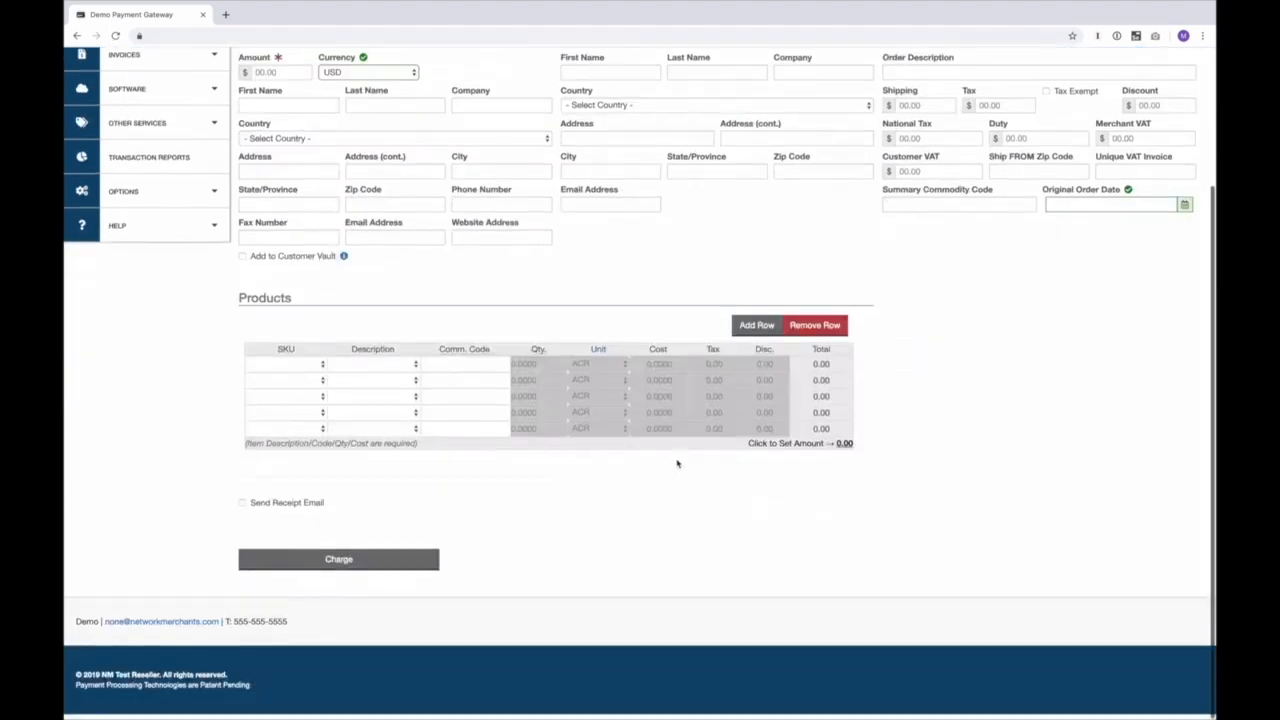
scroll(677, 463, "up", 2)
Step: Open the Credit Cards Authorize form, prefilled with the default order values
left_click(167, 95)
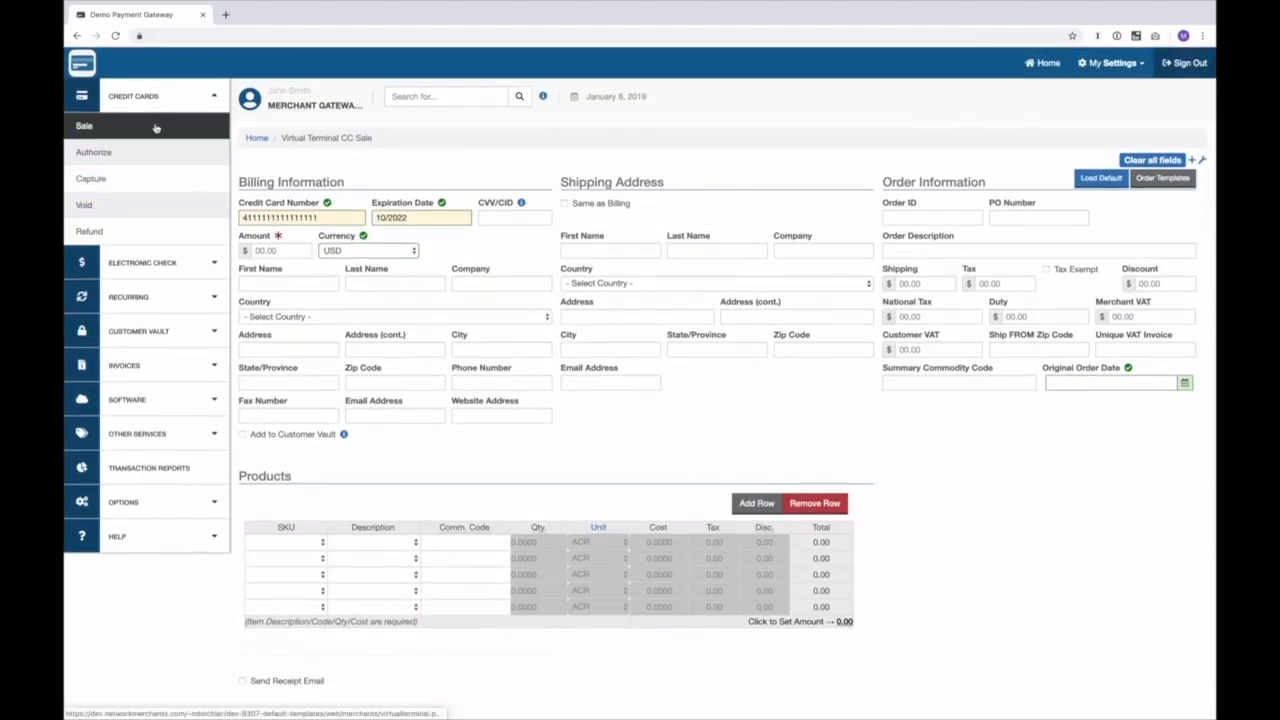
left_click(115, 151)
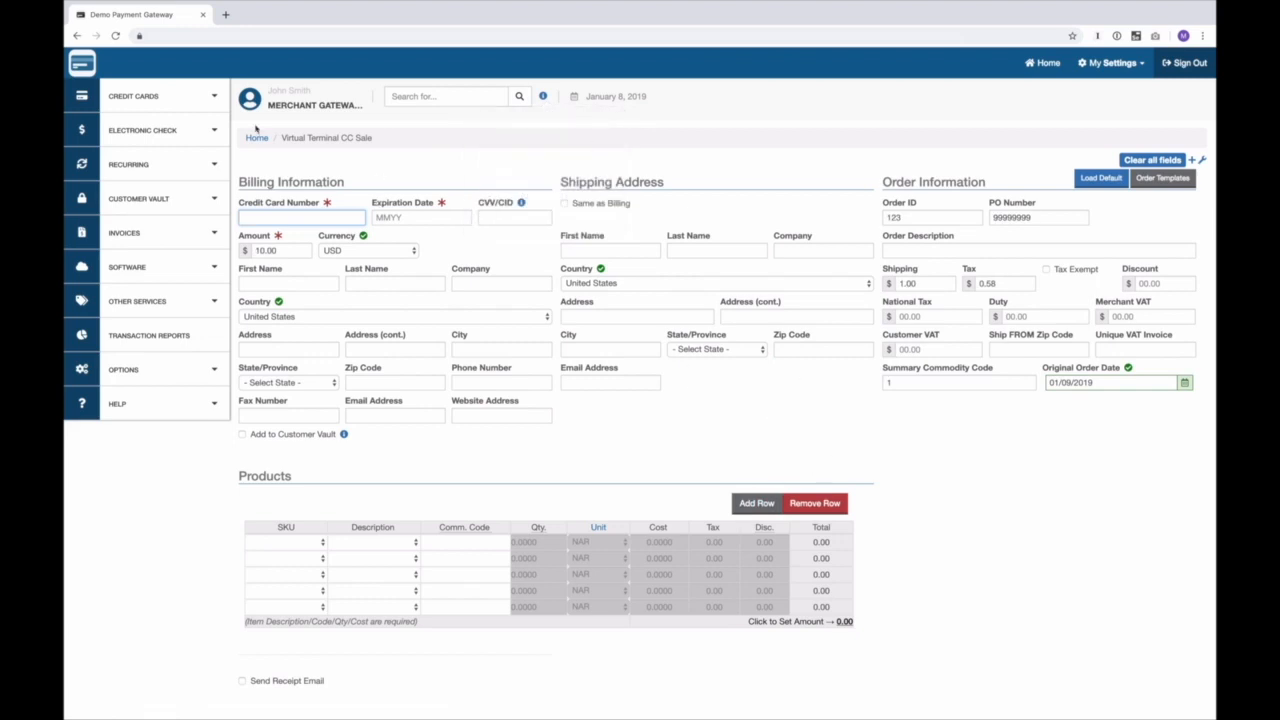
left_click(167, 96)
left_click(126, 154)
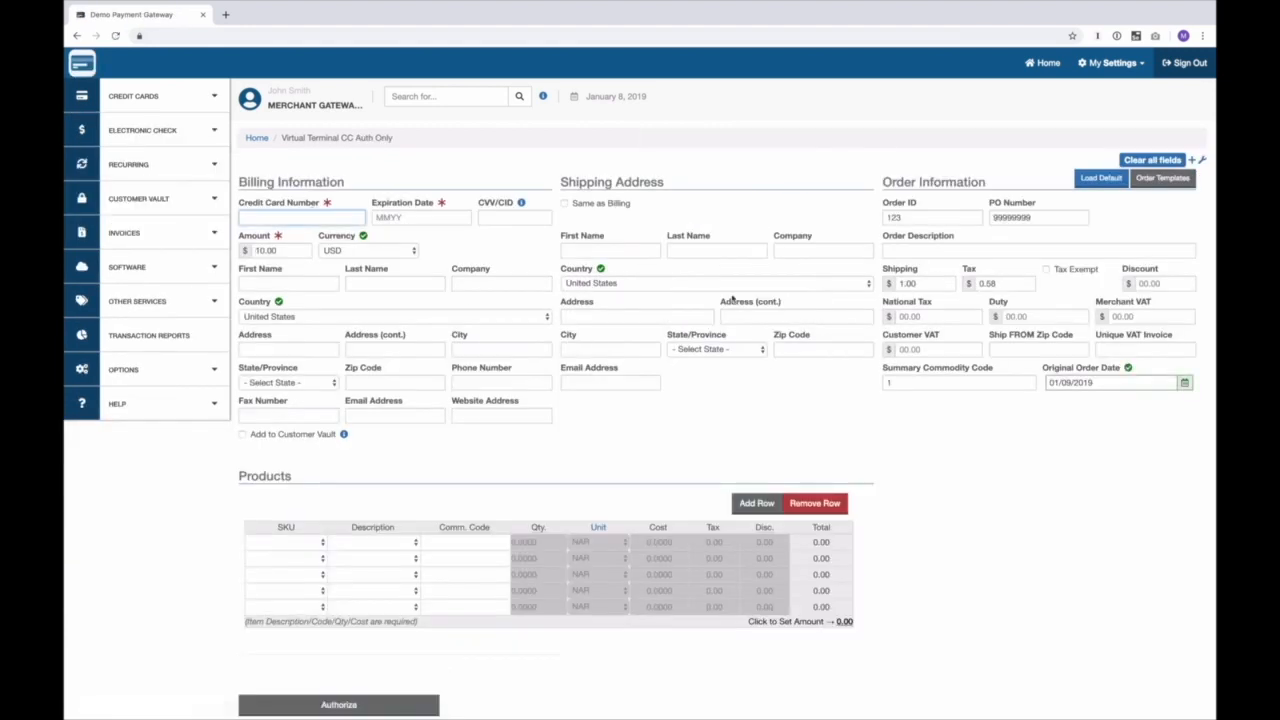
Step: Browse Electronic Check, Recurring and Customer Vault, view a credit card subscription, then reopen Sale
left_click(165, 132)
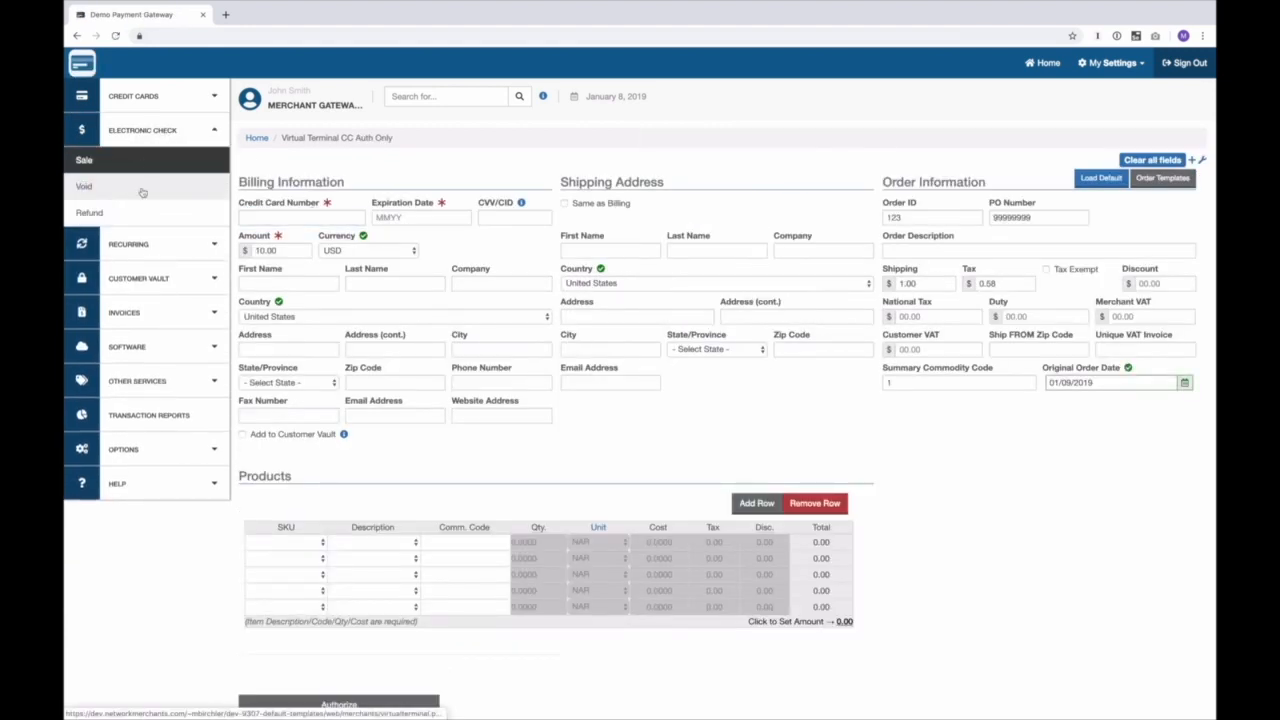
left_click(149, 245)
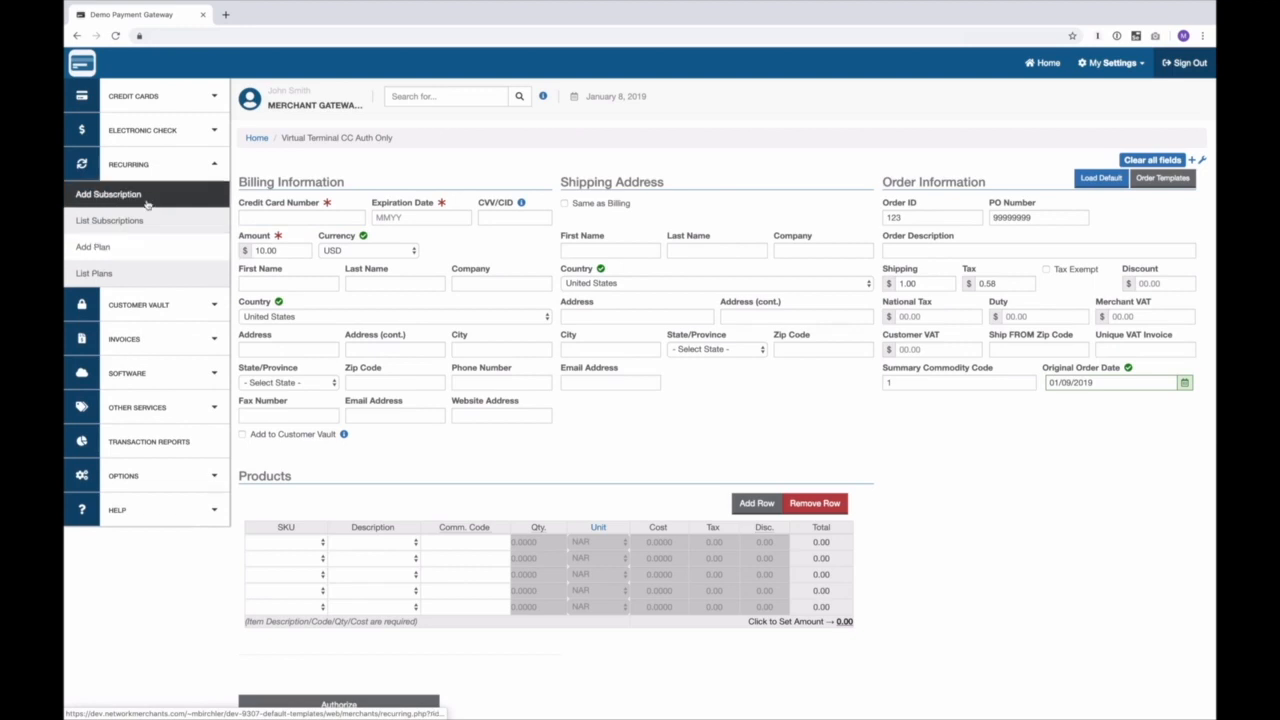
left_click(150, 304)
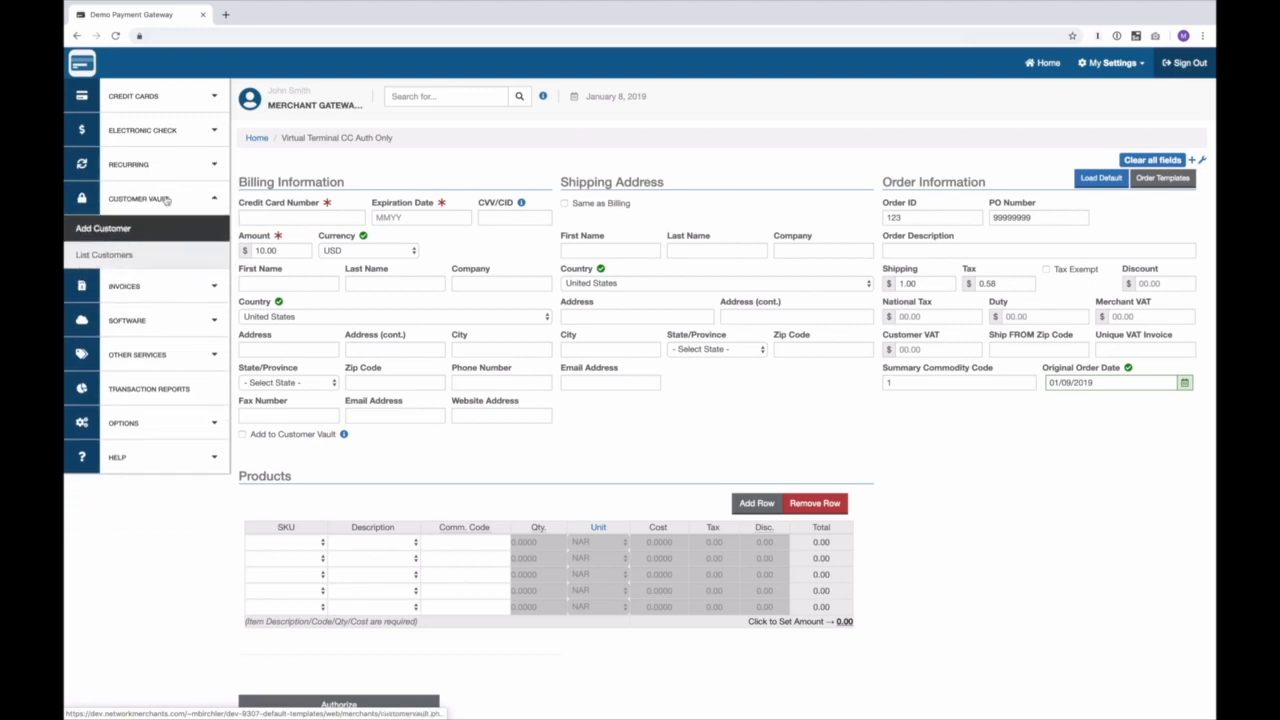
left_click(175, 166)
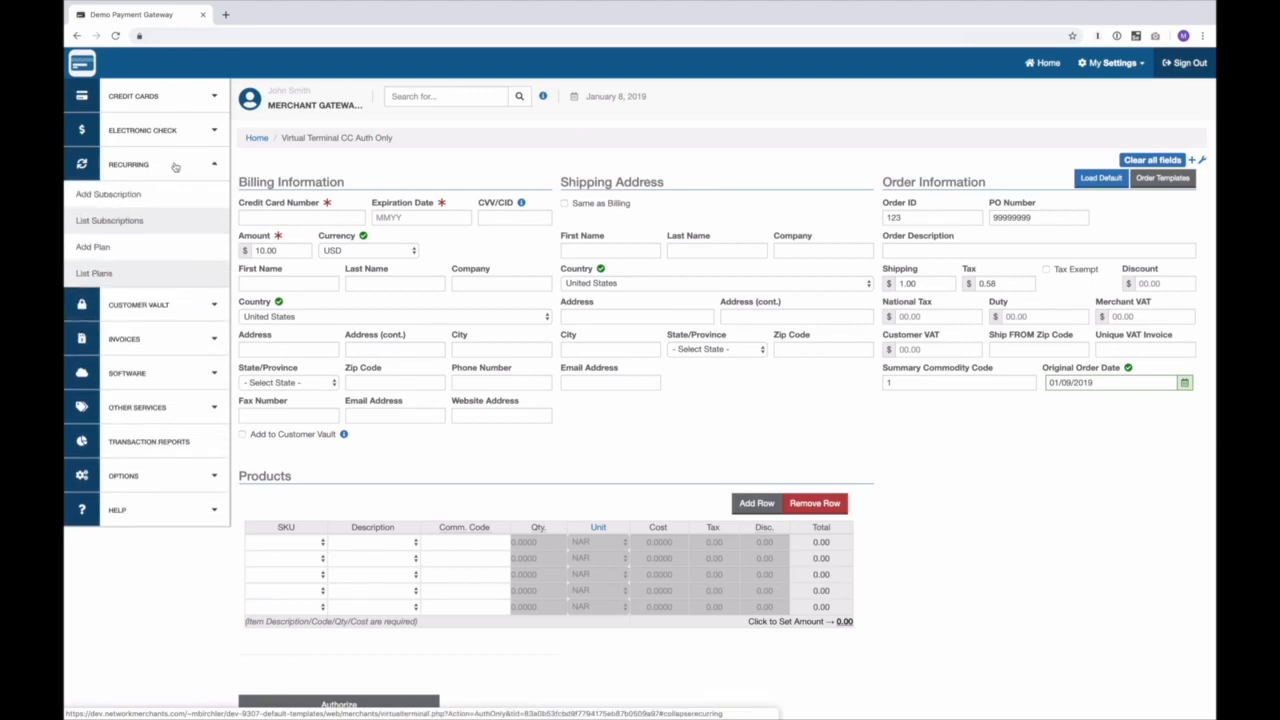
left_click(150, 191)
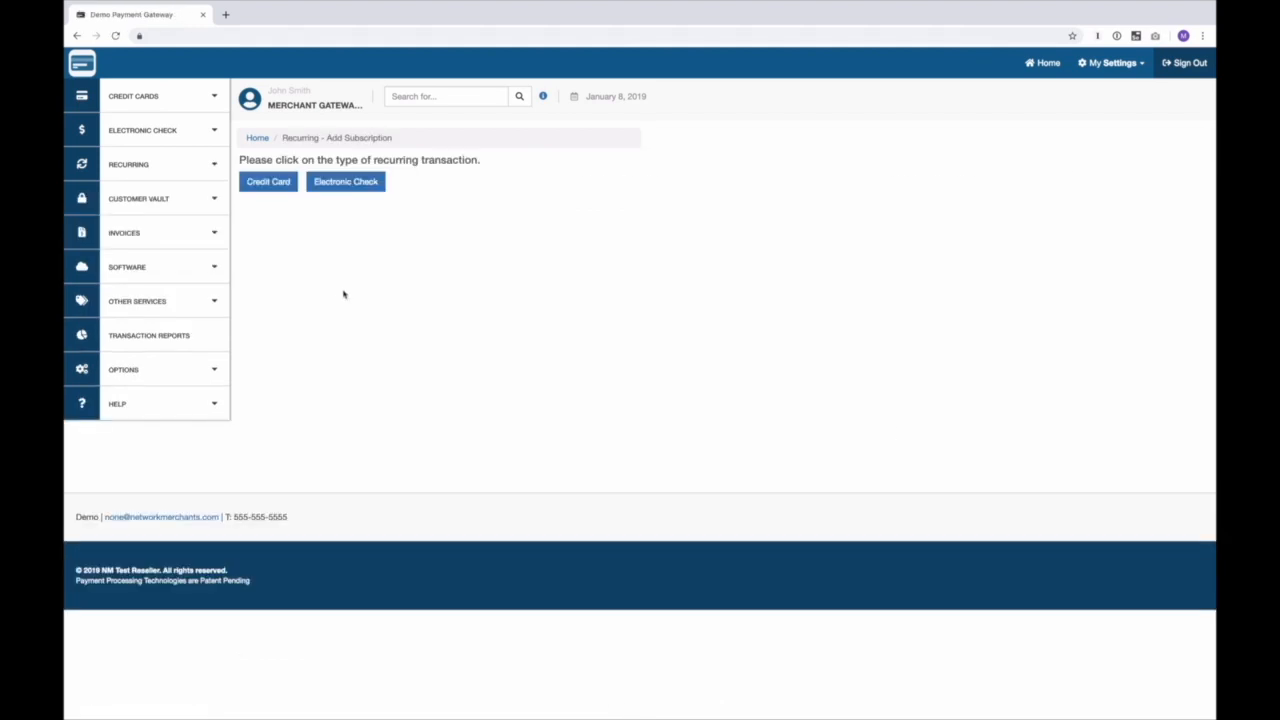
left_click(268, 183)
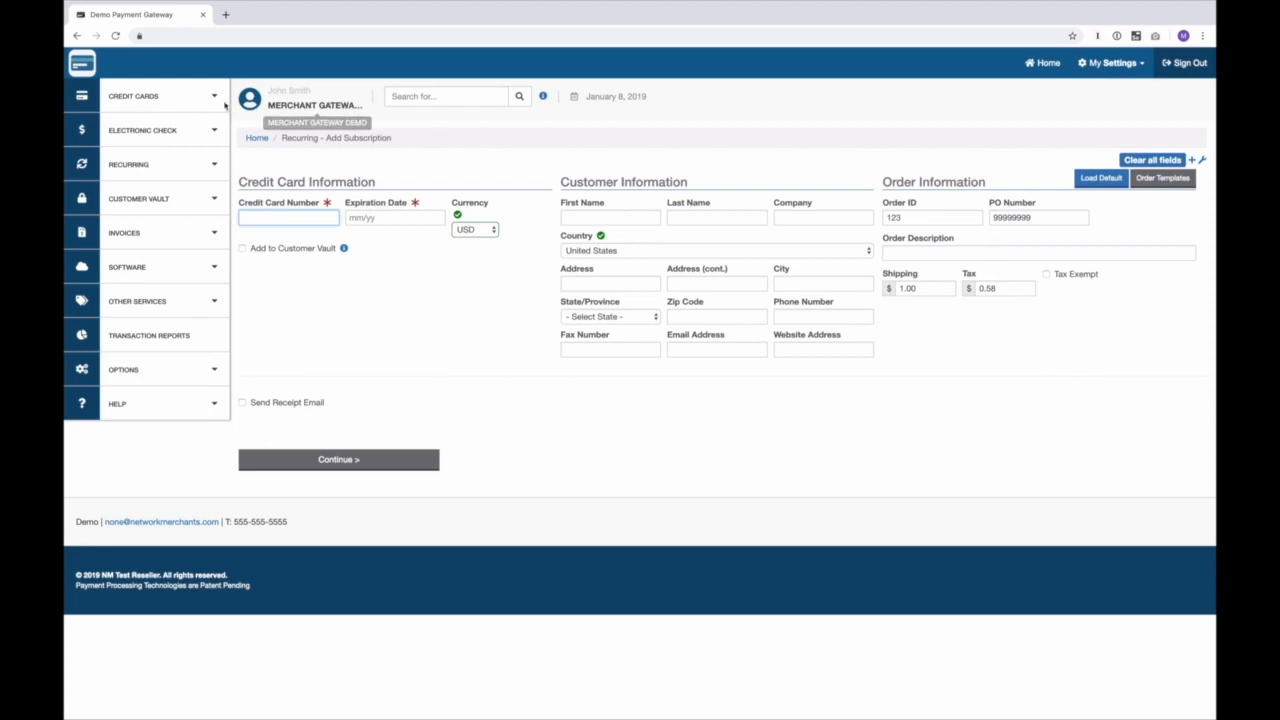
left_click(160, 96)
left_click(165, 124)
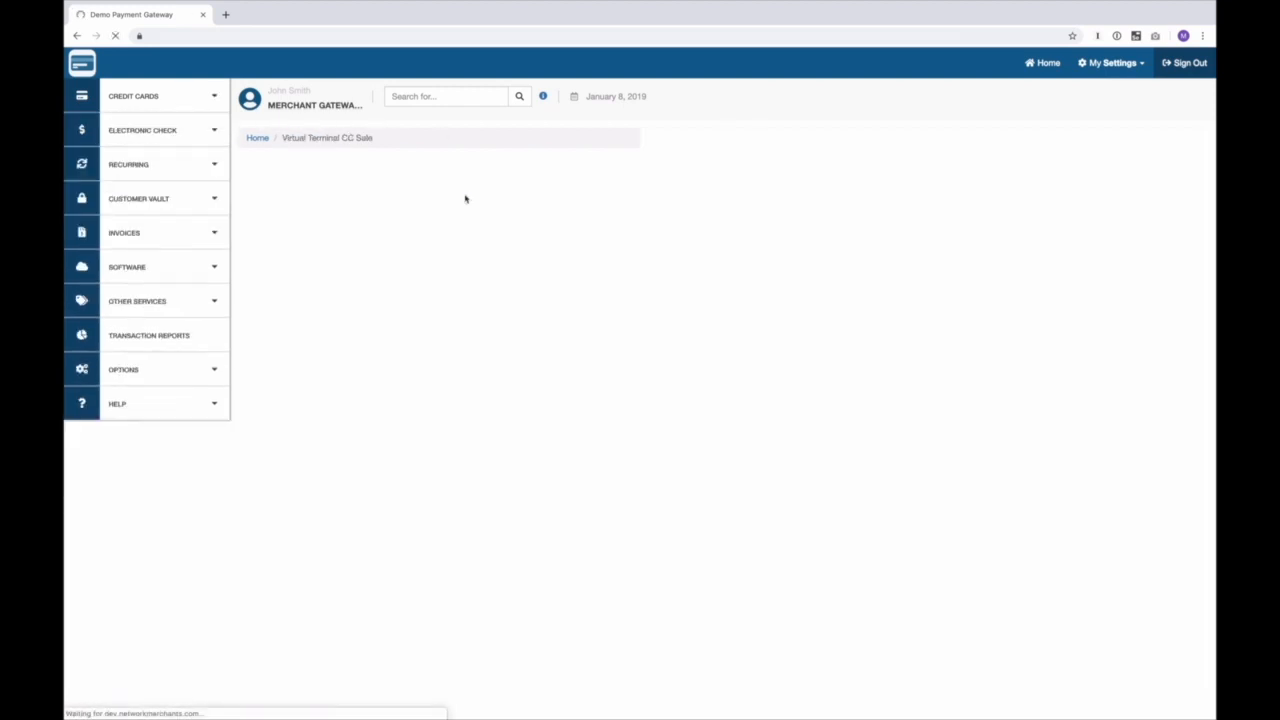
Step: Fill in the saved Visa card from autofill and set the amount to 5.00
left_click(285, 217)
left_click(282, 241)
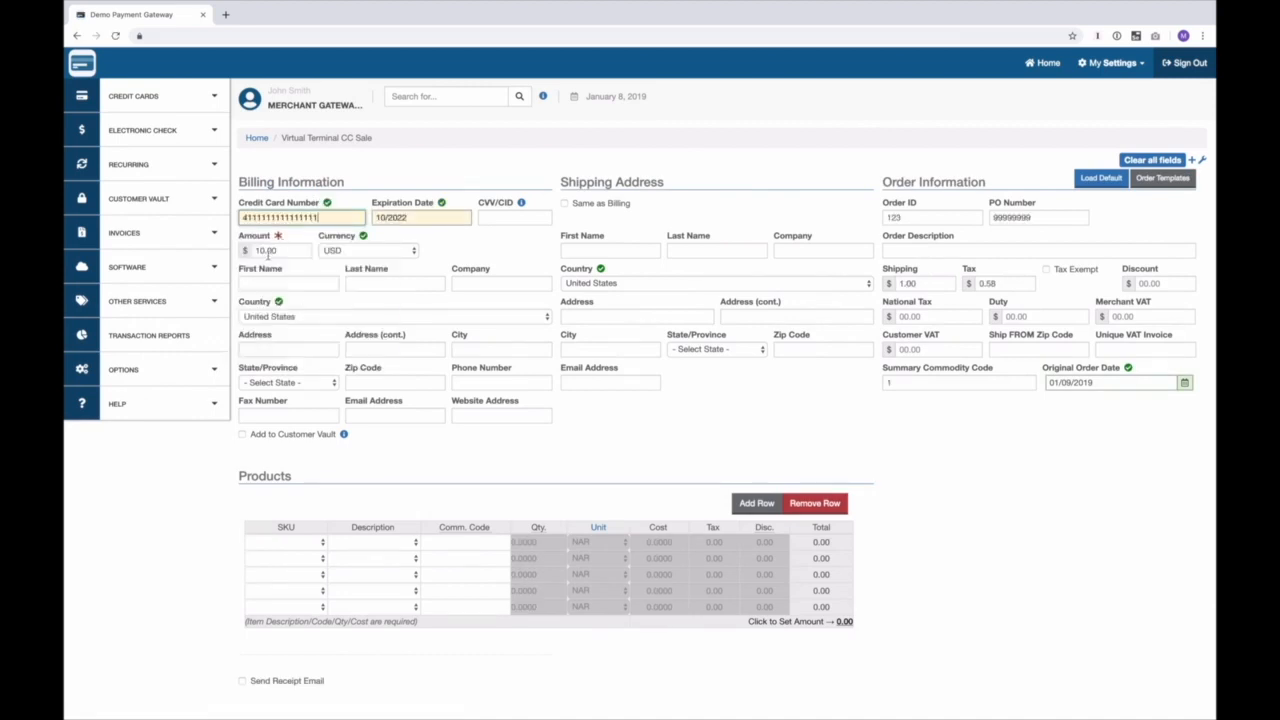
left_click(264, 252)
type("5.00")
key("Tab")
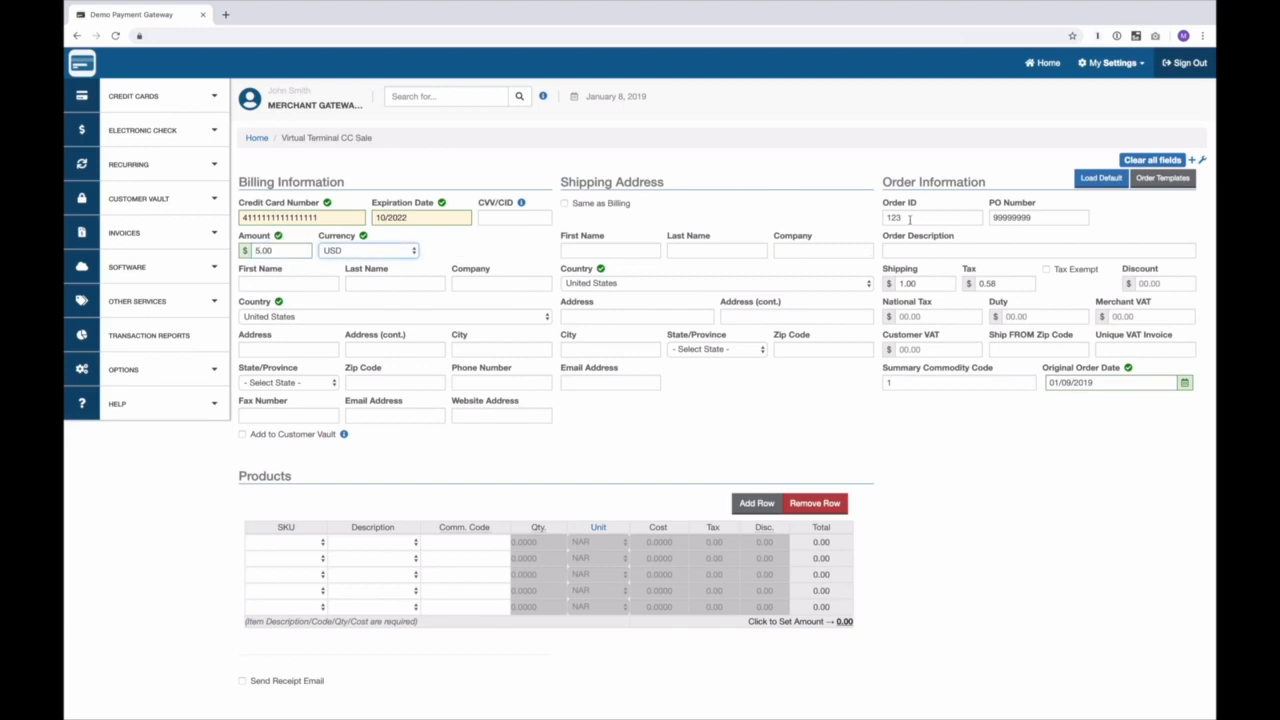
Step: Enter Order ID ABC123 and PO Number 1111, then charge the card
double_click(909, 218)
type("AB")
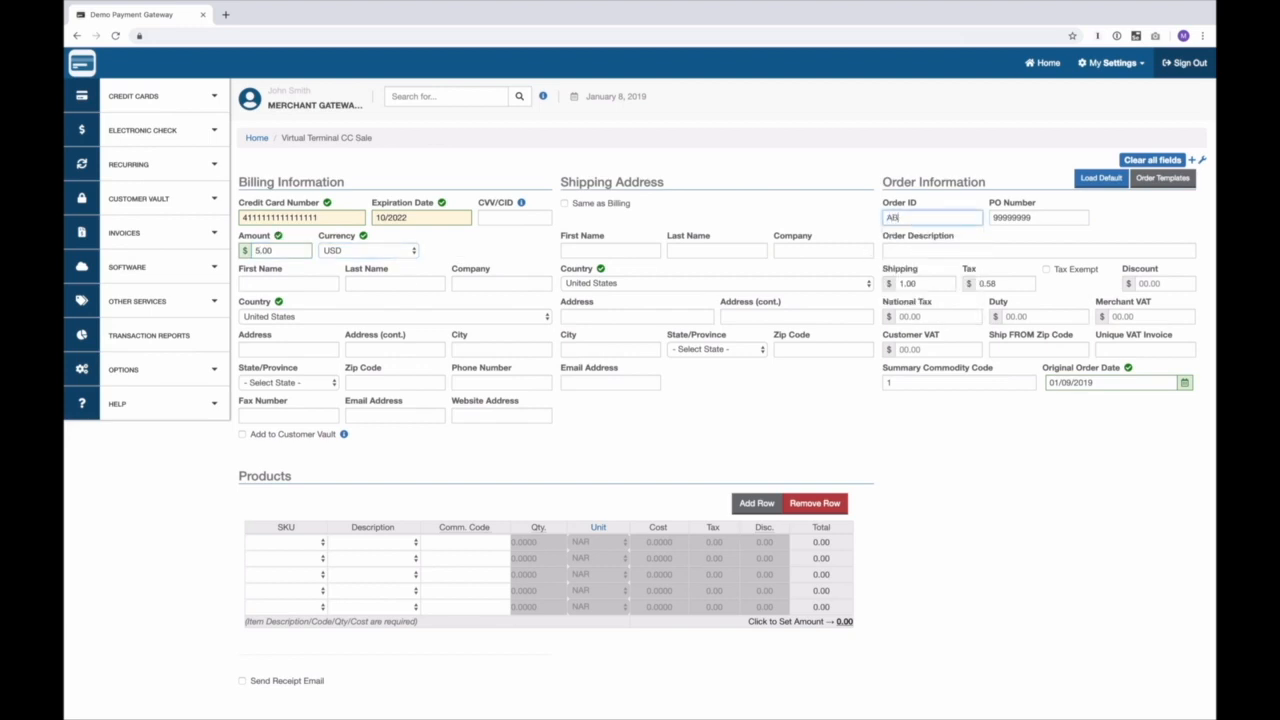
type("C123")
key("Tab")
type("1111")
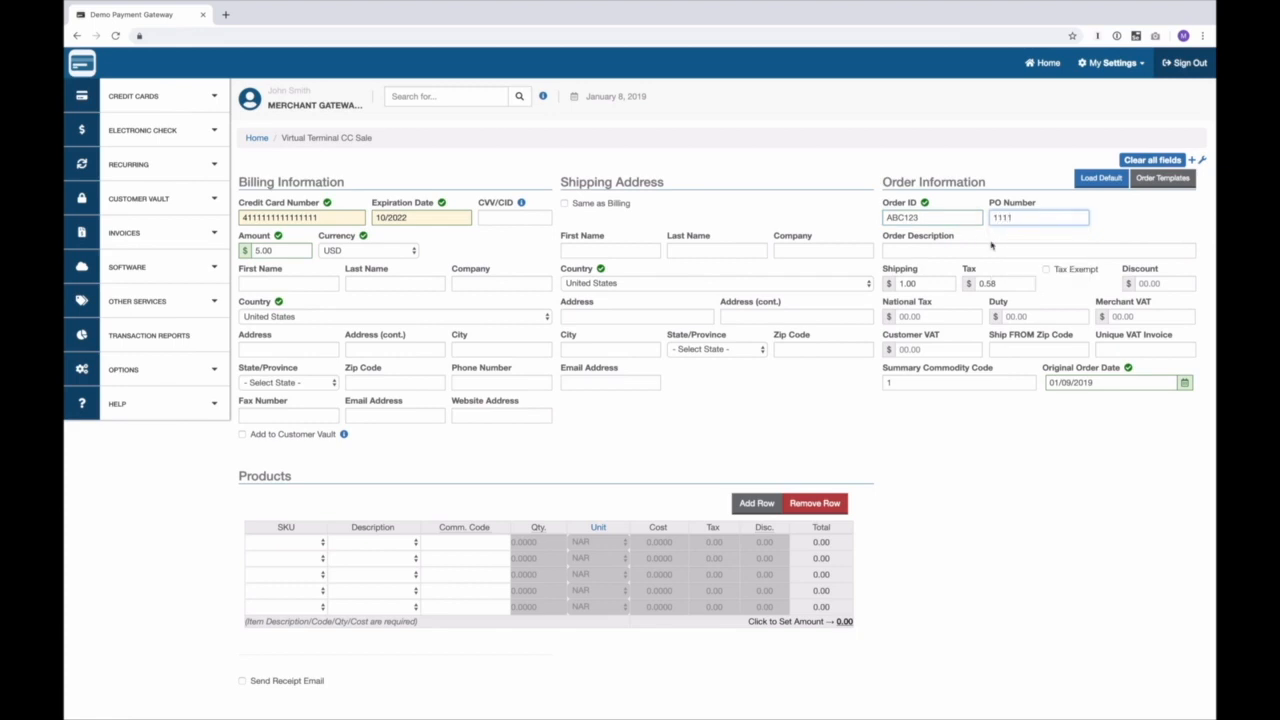
left_click(992, 250)
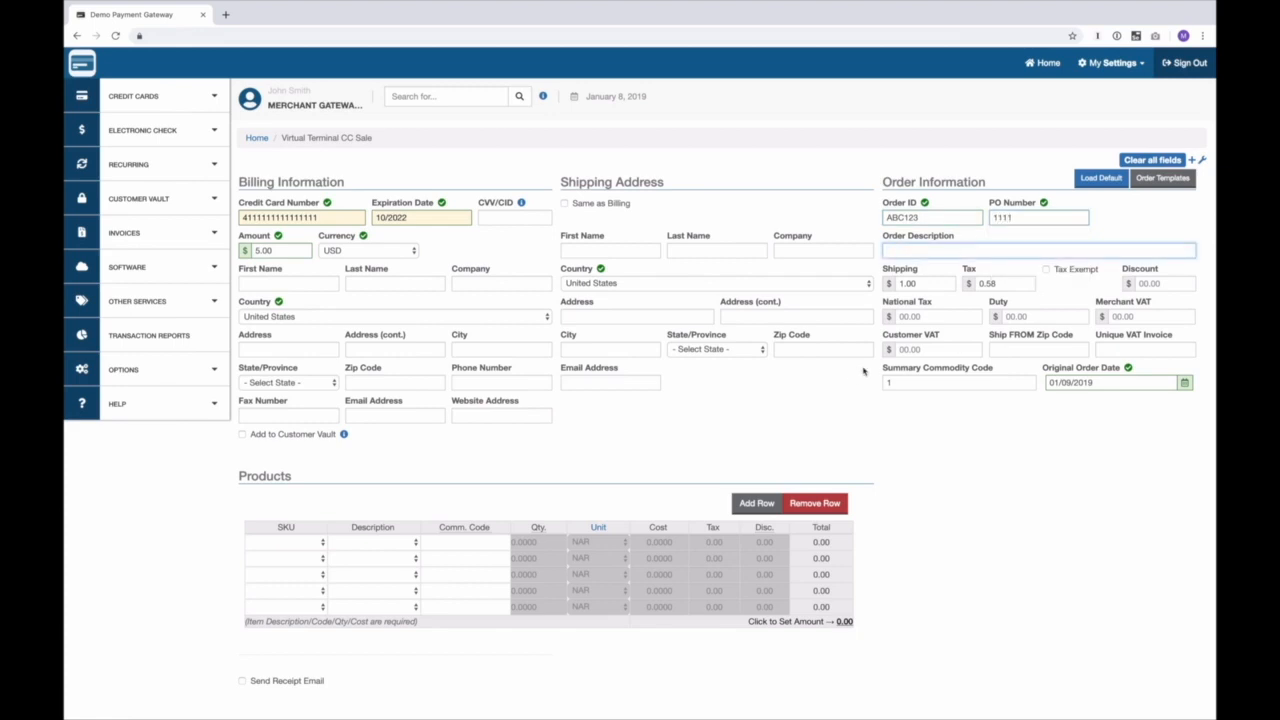
scroll(346, 500, "down", 3)
left_click(339, 565)
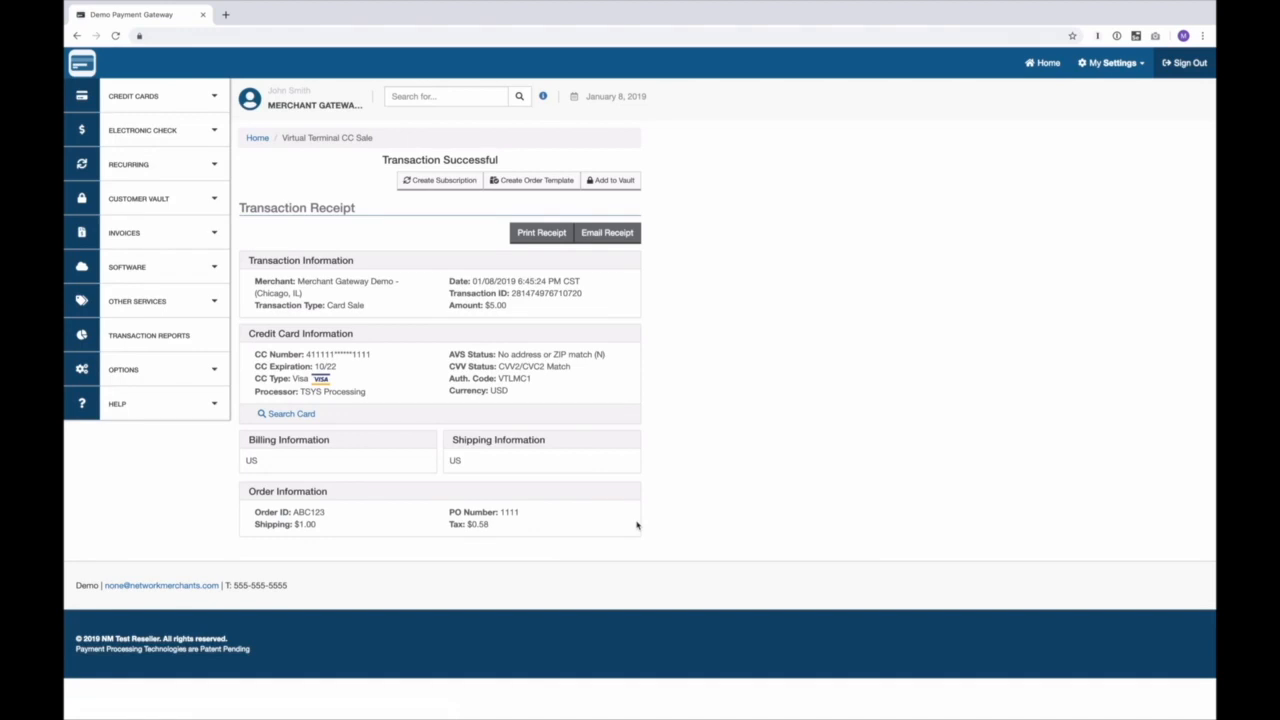
Step: Create an order template from the receipt named 'Second Order' with template ID 'two'
left_click(534, 182)
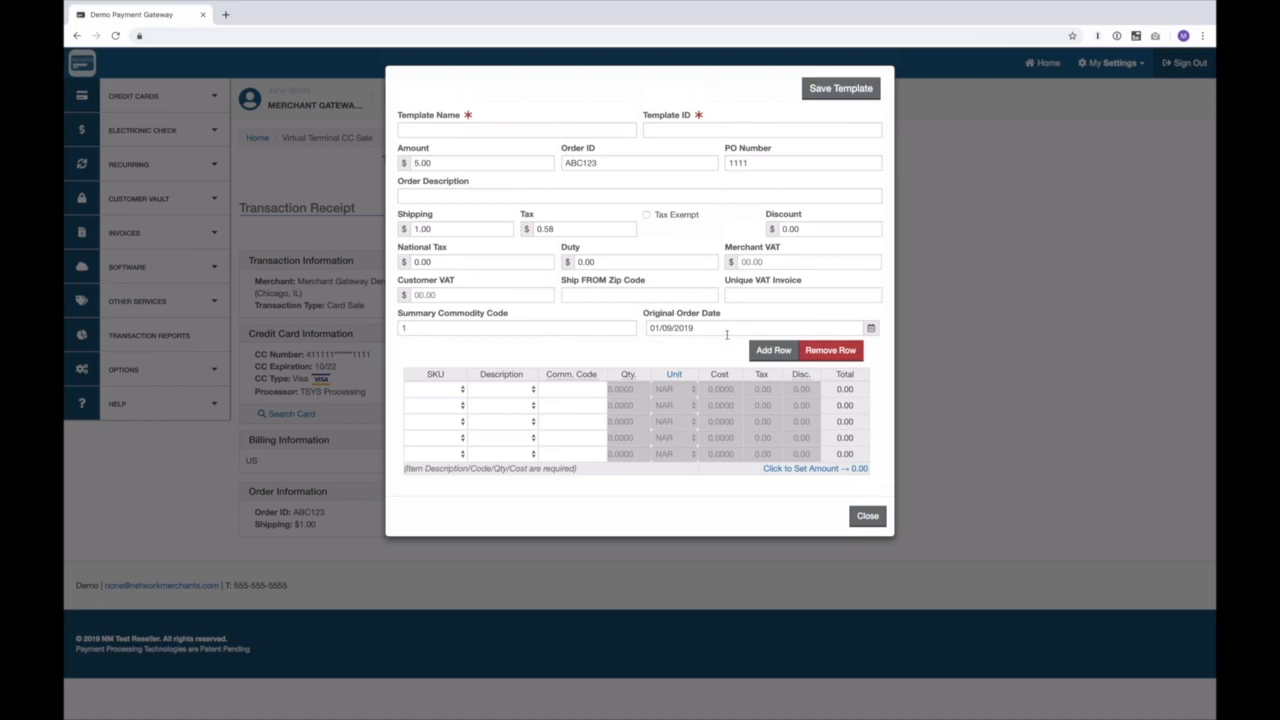
left_click(426, 127)
type("Second Order")
key("Tab")
type("two")
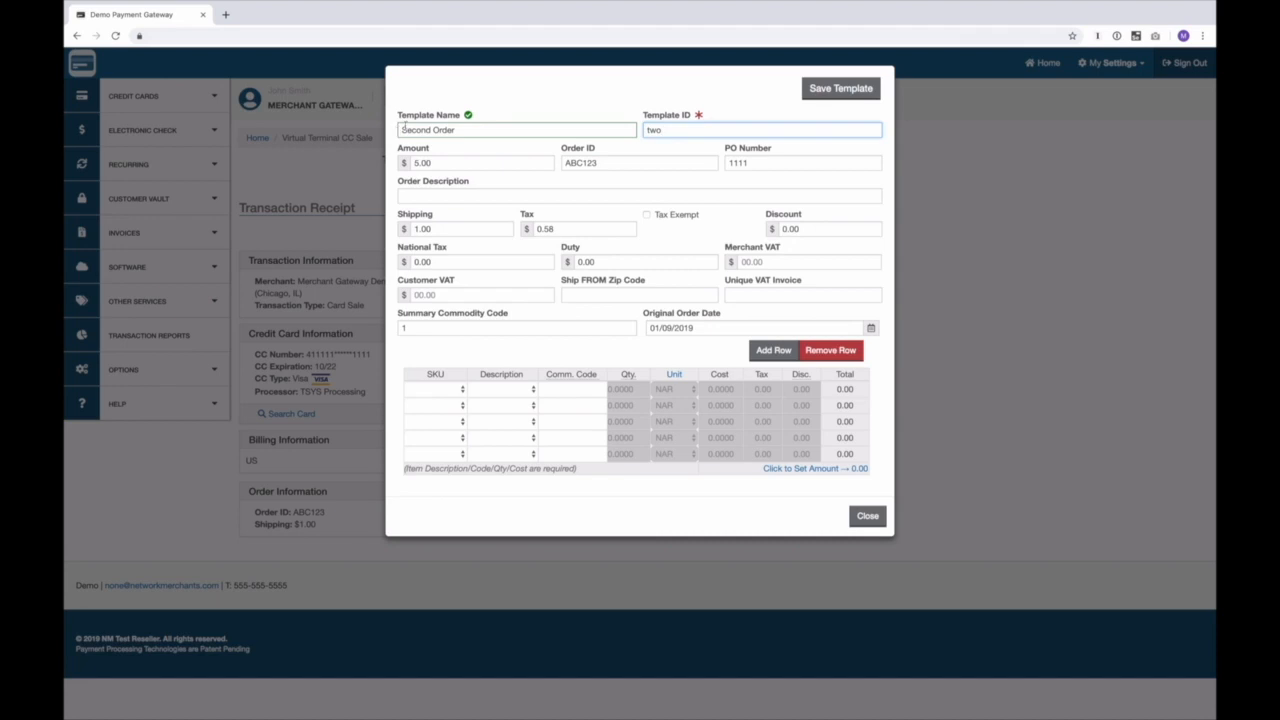
left_click(846, 88)
left_click(150, 92)
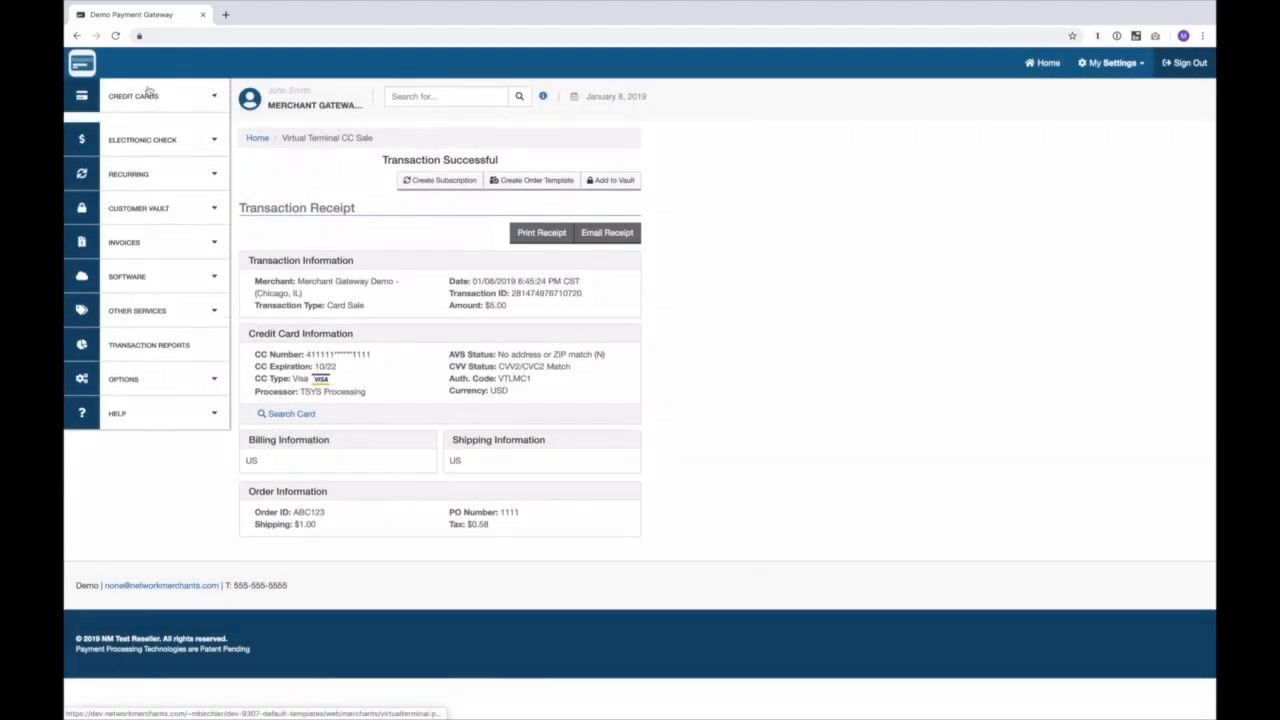
Step: Start a new card sale and apply the Second Order template (5.00, ABC123, PO 1111)
left_click(150, 124)
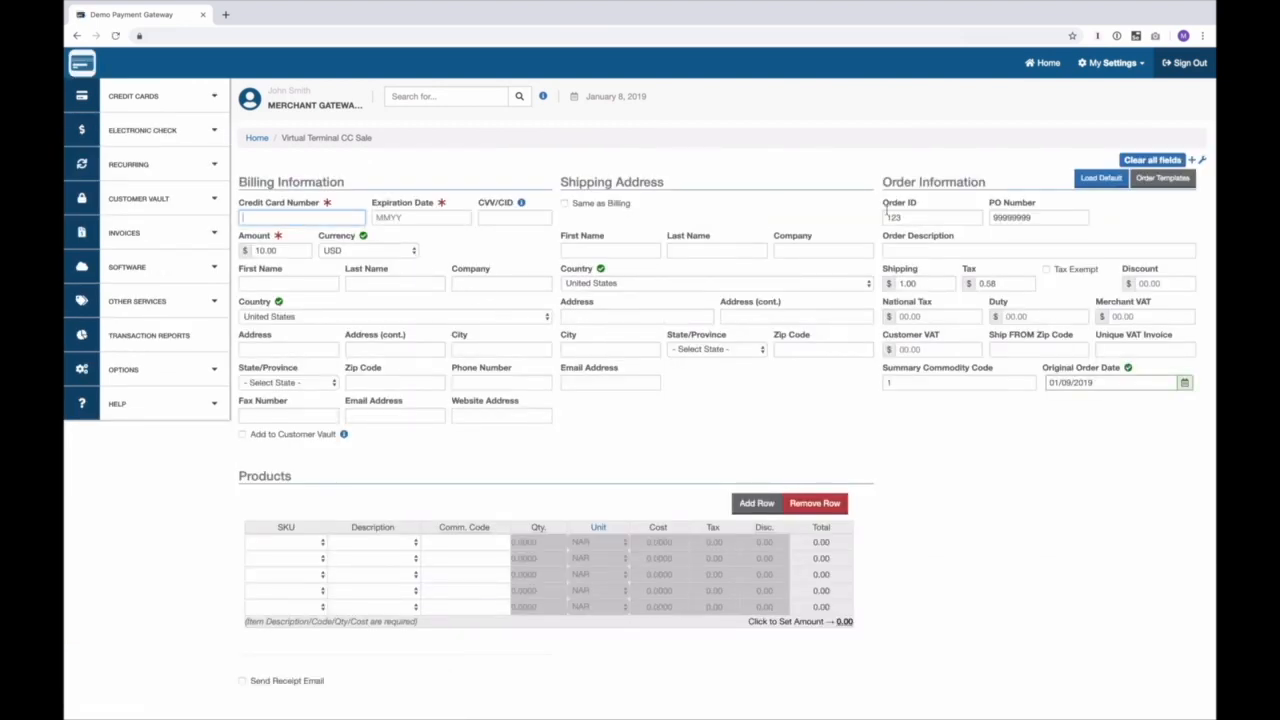
left_click(1150, 178)
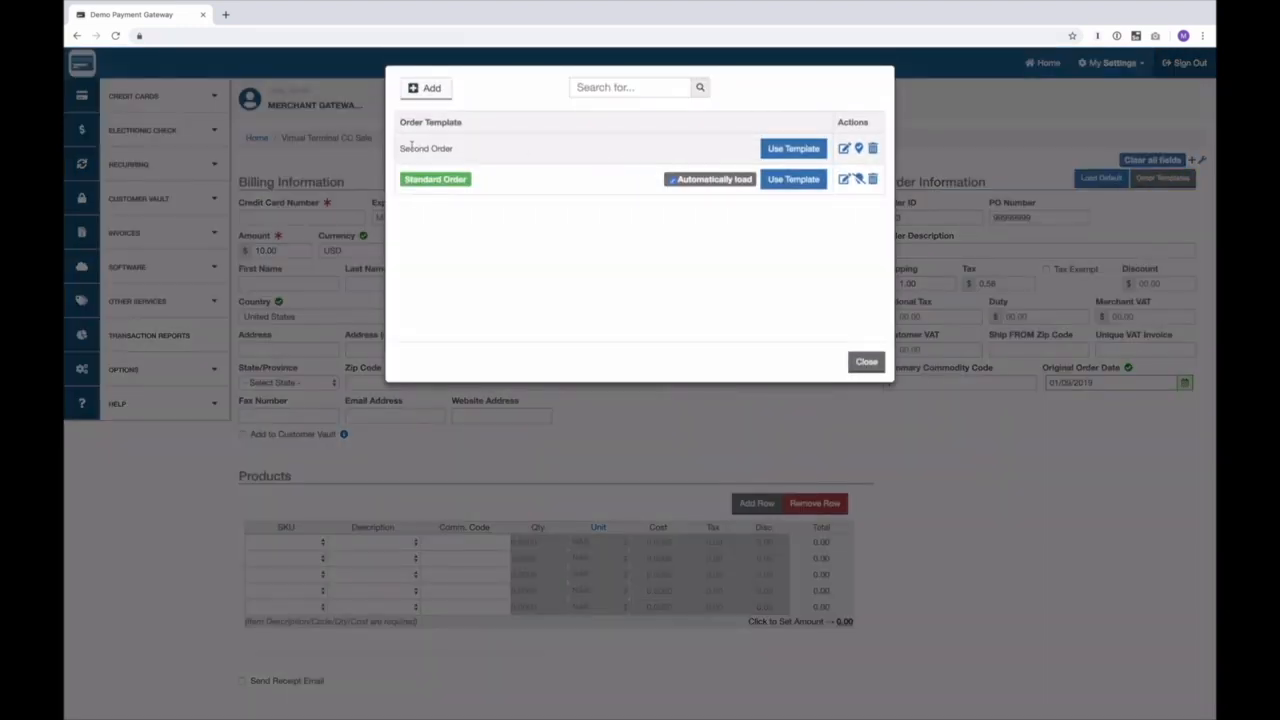
left_click(779, 150)
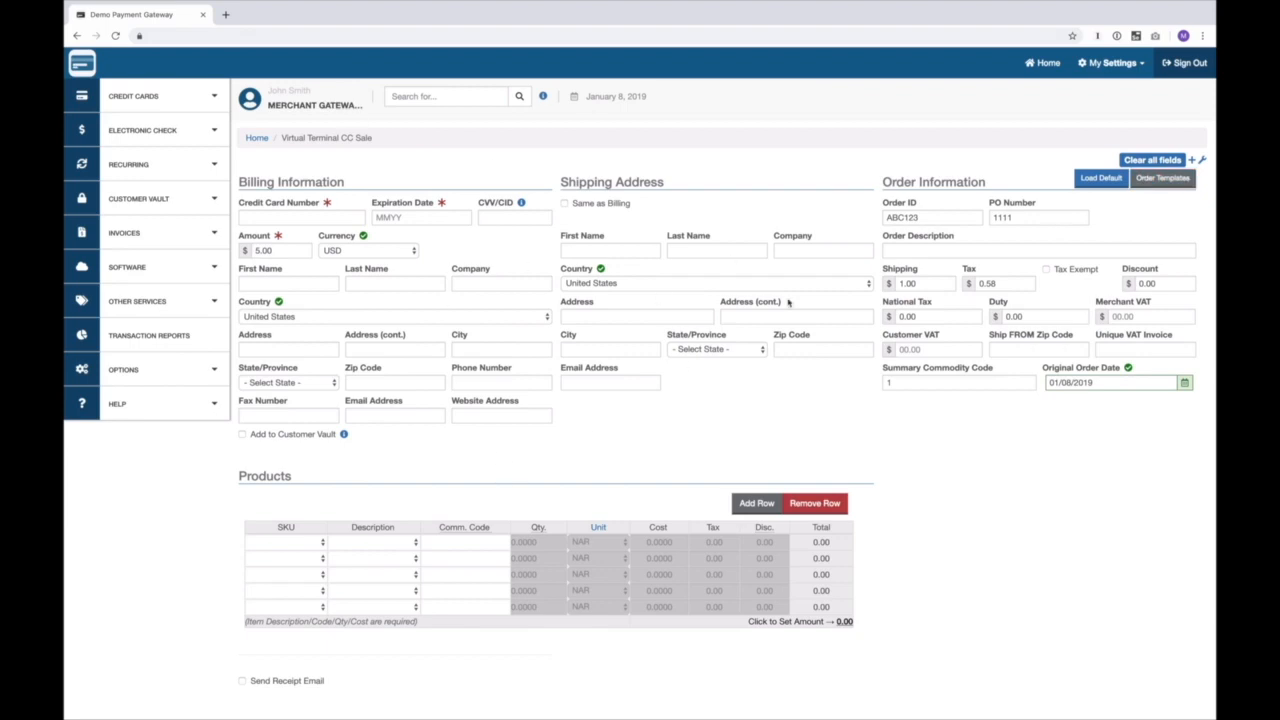
Step: Load the default order values, then filter the template list by 'second' and 'stand'
left_click(1101, 178)
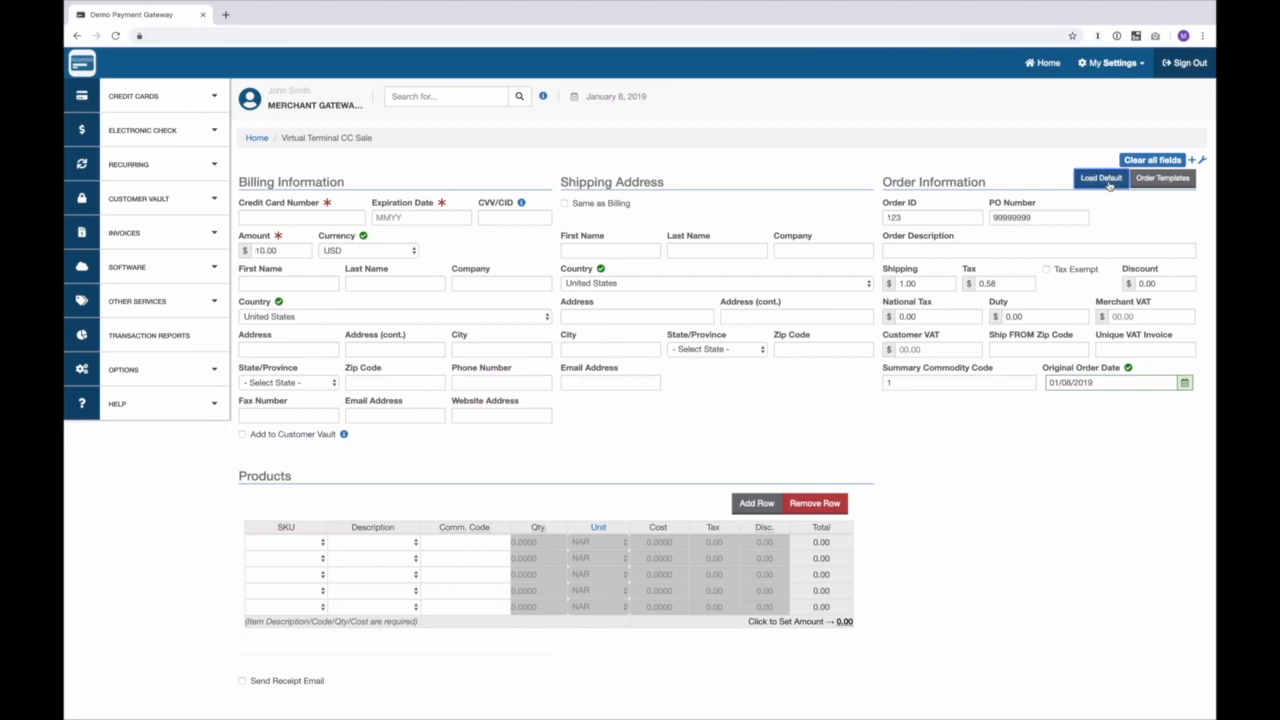
left_click(1152, 182)
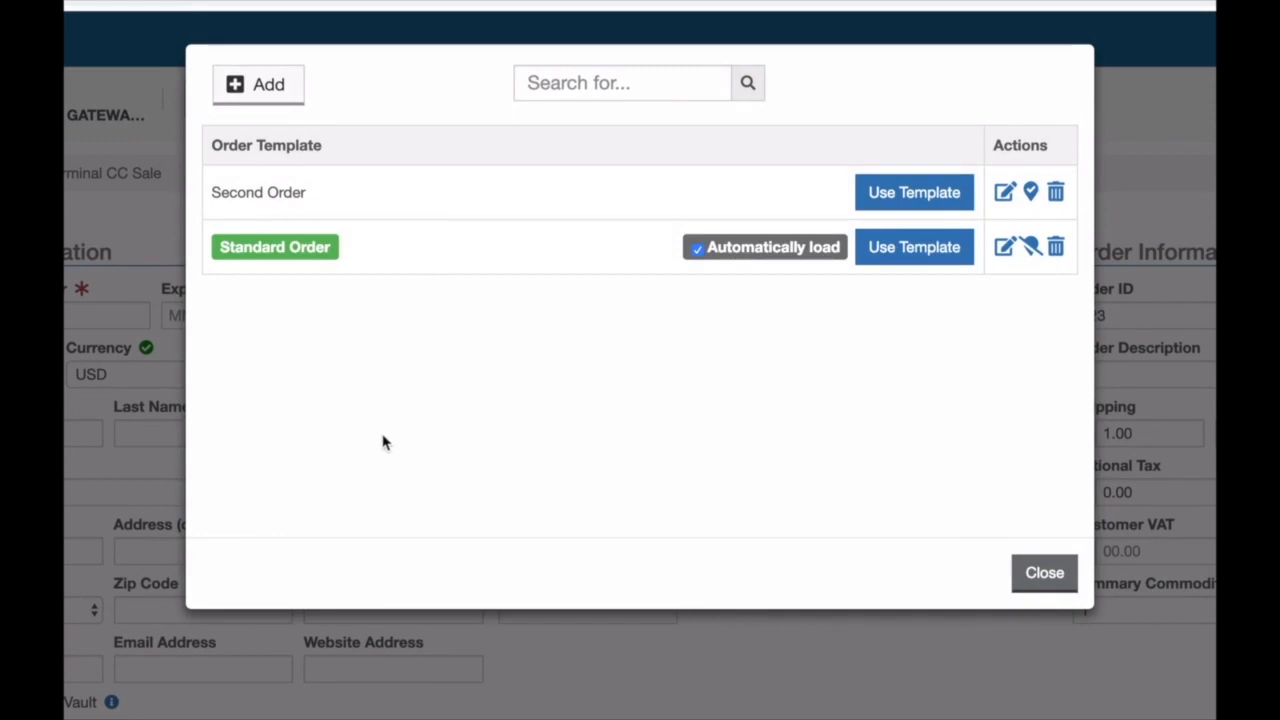
left_click(579, 88)
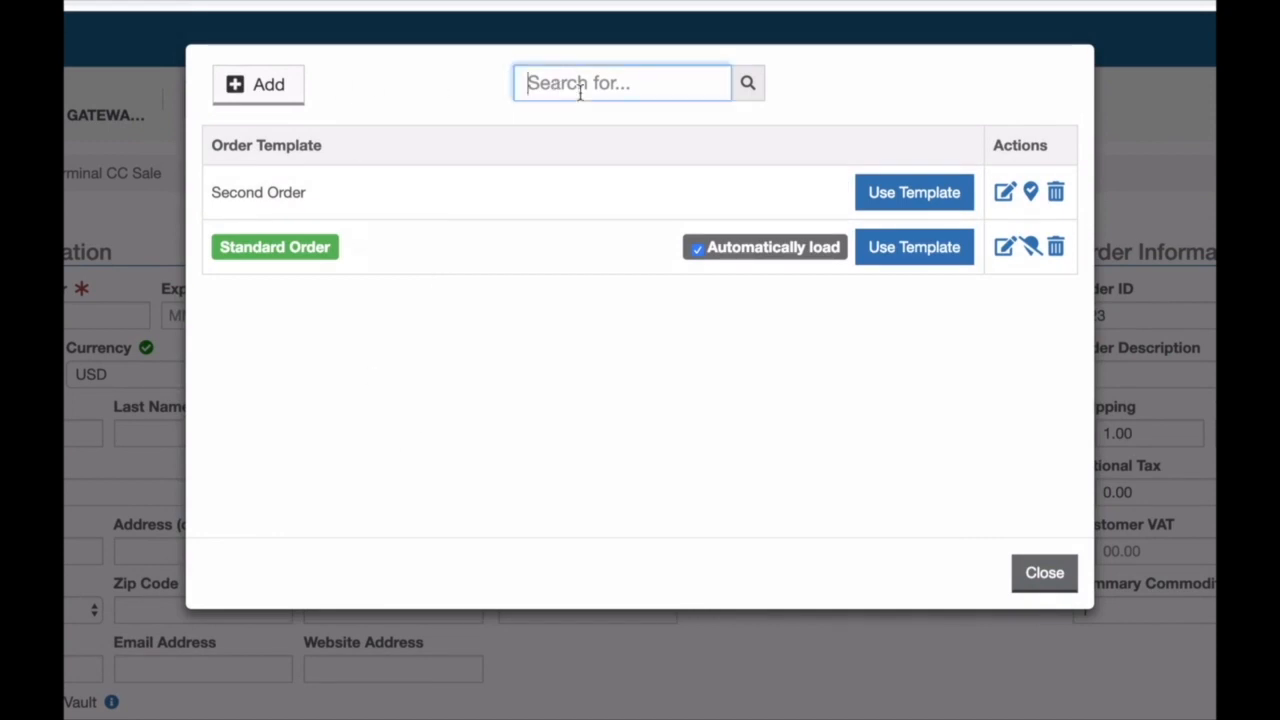
type("second")
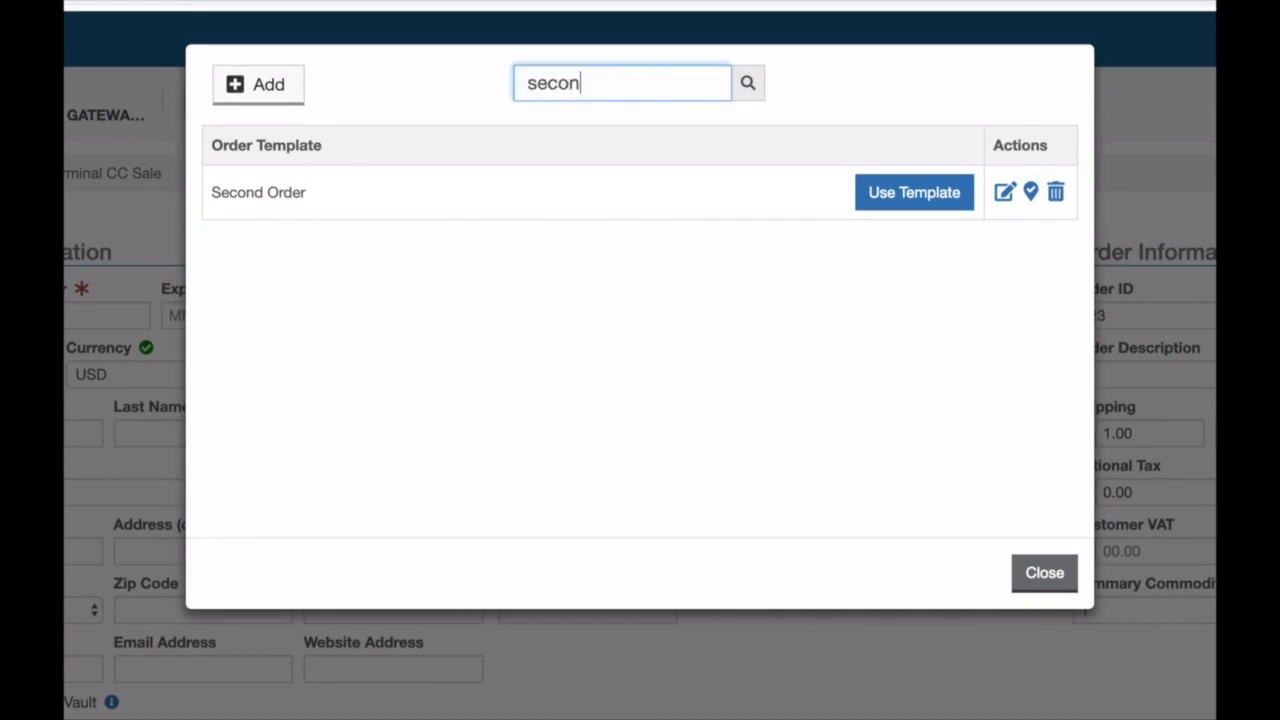
key("BackSpace")
key("BackSpace")
key("BackSpace")
key("BackSpace")
key("BackSpace")
key("BackSpace")
type("stand")
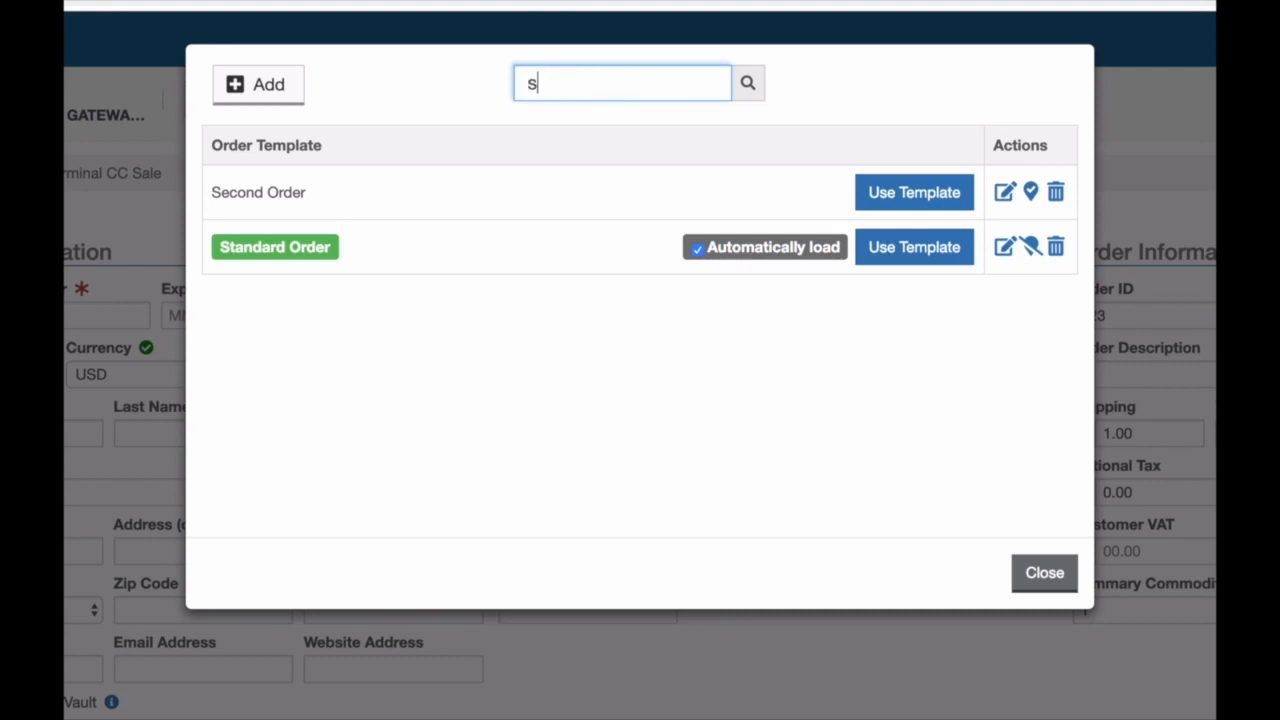
key("BackSpace")
key("BackSpace")
key("BackSpace")
key("BackSpace")
key("BackSpace")
left_click(555, 338)
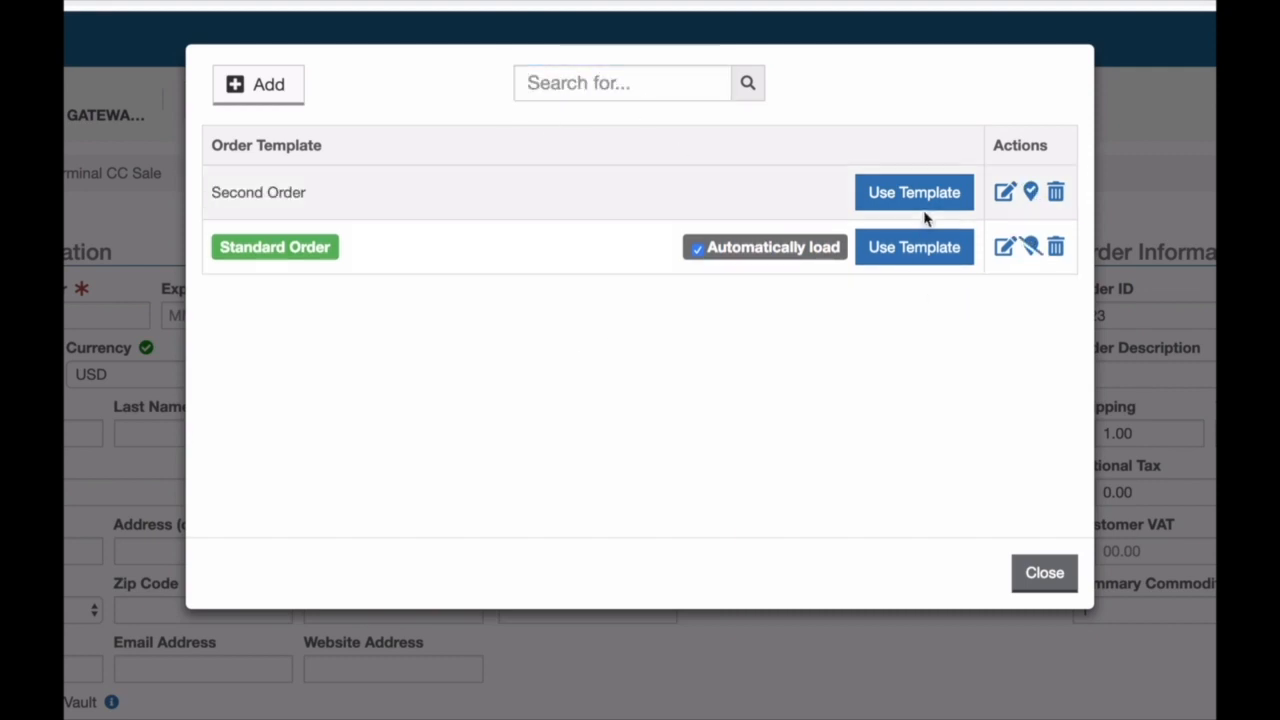
Step: Delete the Second Order template after confirming, leaving only Standard Order
left_click(1057, 194)
left_click(754, 191)
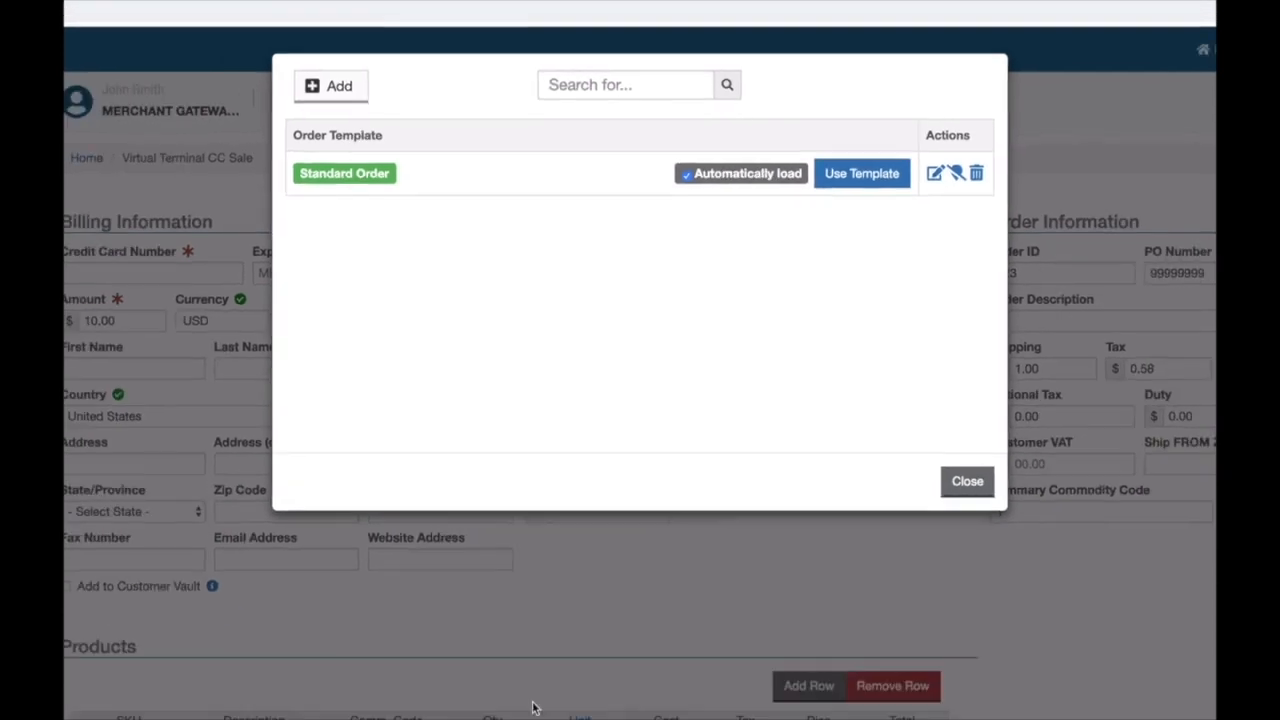
left_click(576, 518)
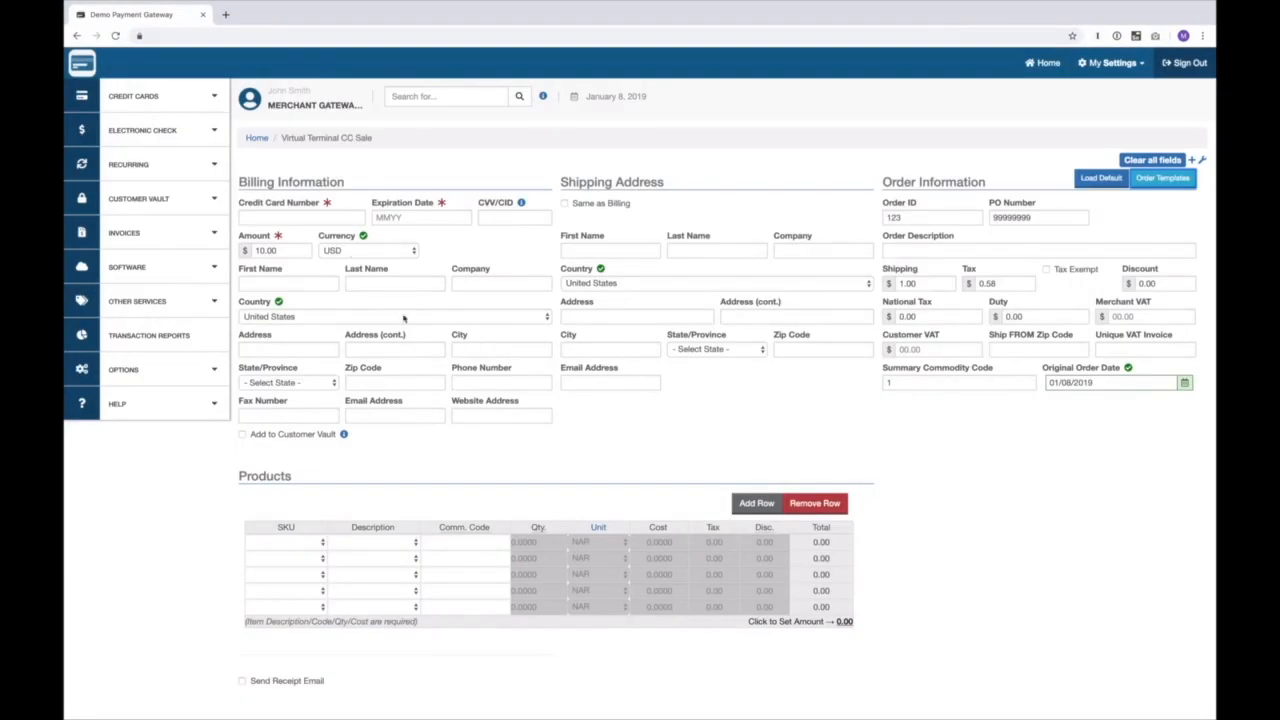